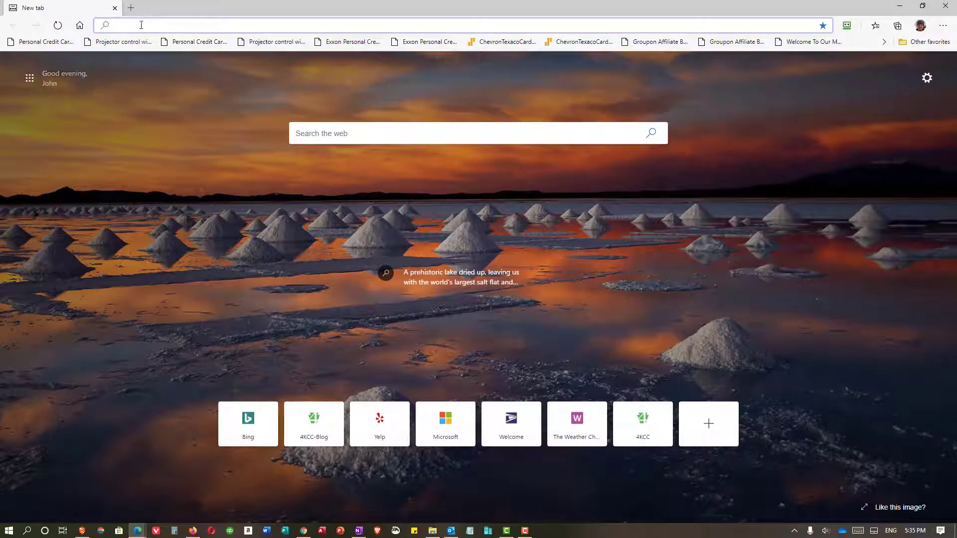
Step: Go to office.com and start signing in
text(offi)
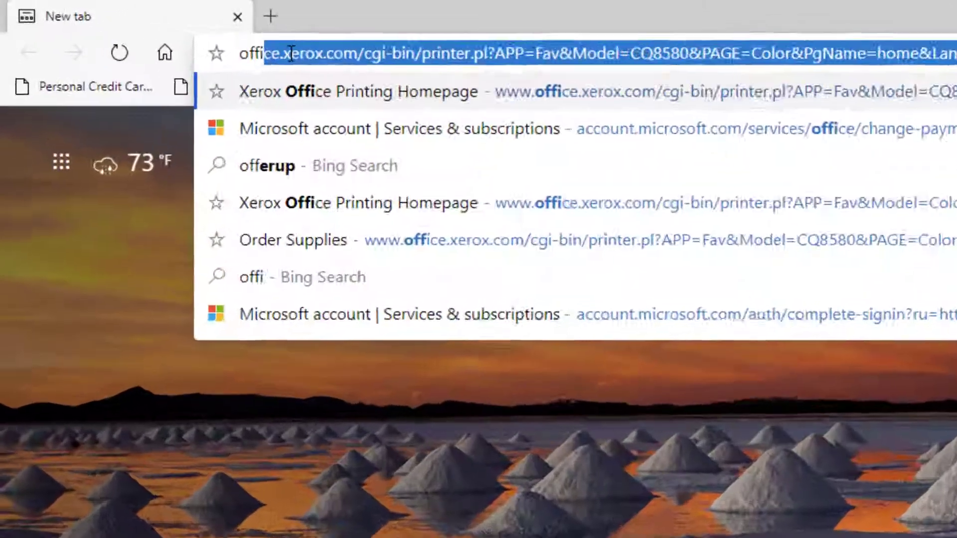
text(ce)
text(.com)
key(Return)
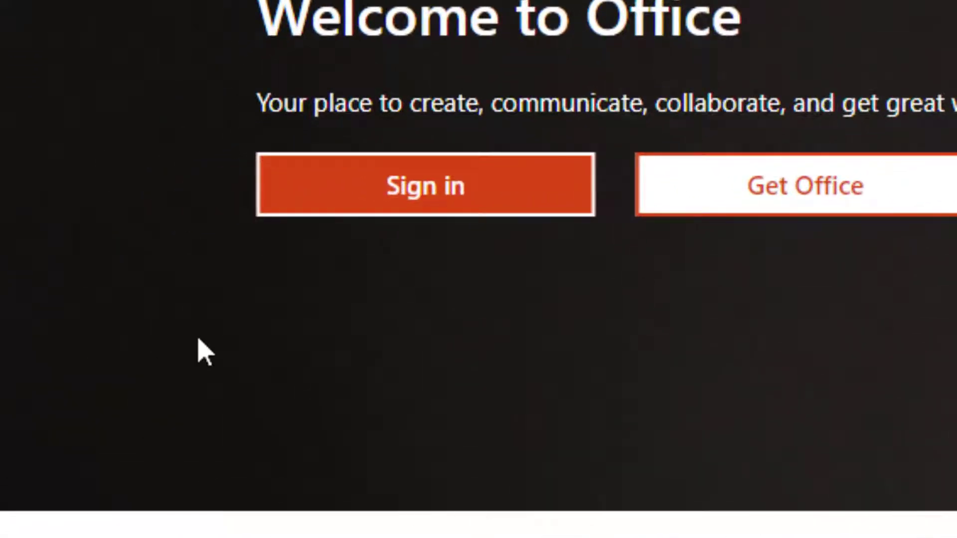
click(424, 193)
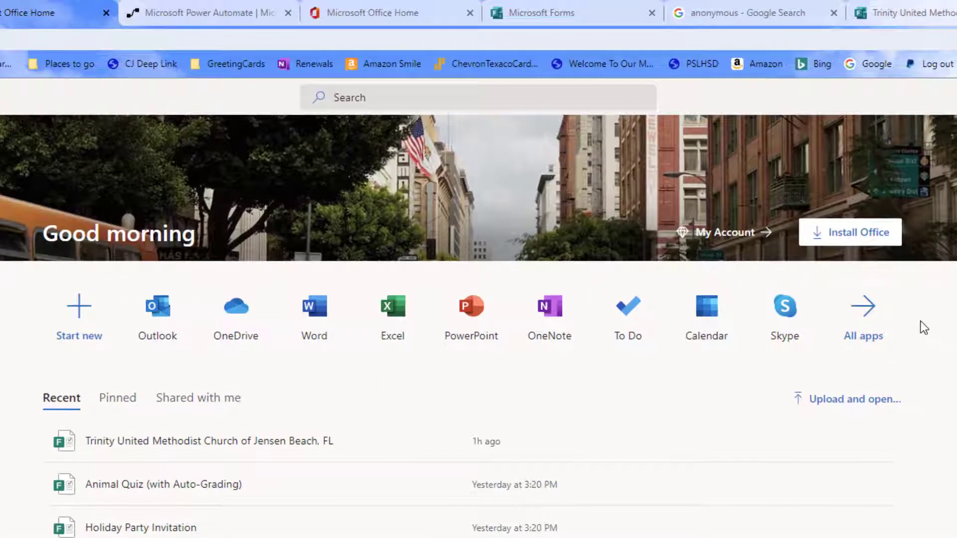
Step: Open Forms from the full list of Office apps and create a form from the Course Evaluation Survey template
click(869, 315)
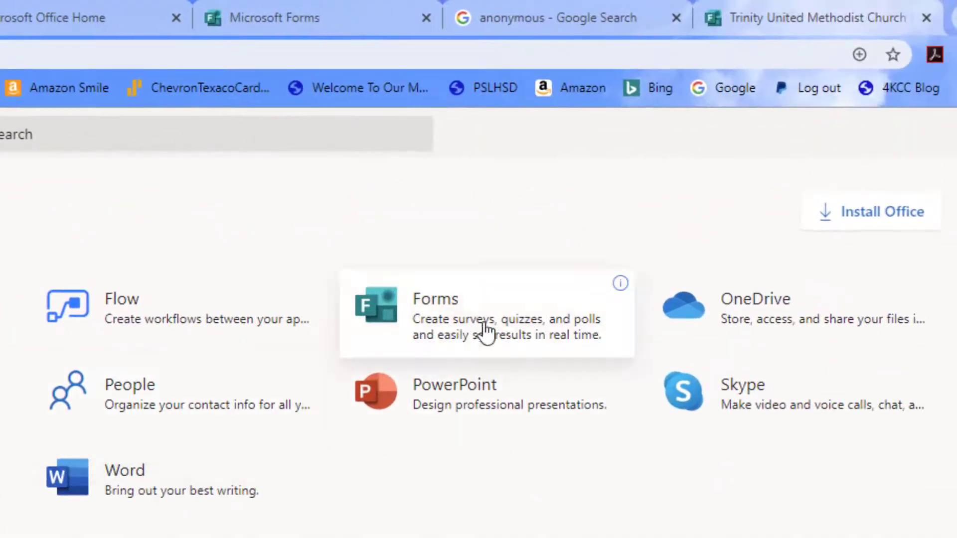
click(525, 347)
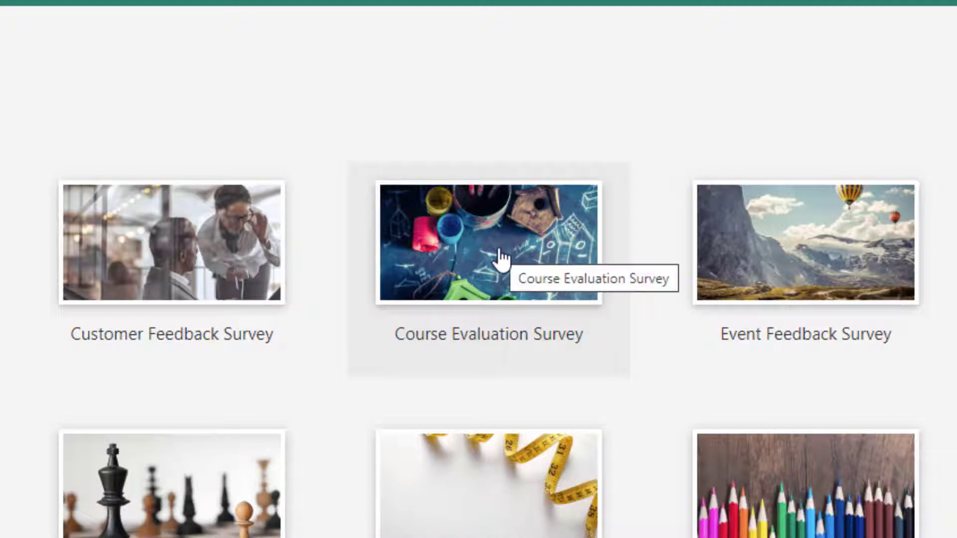
click(501, 258)
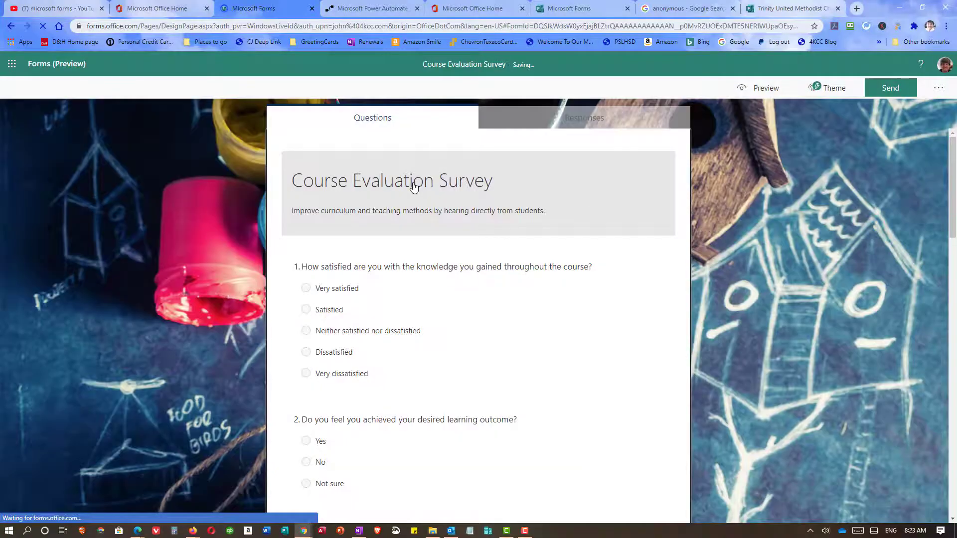
scroll(404, 230, down, 2)
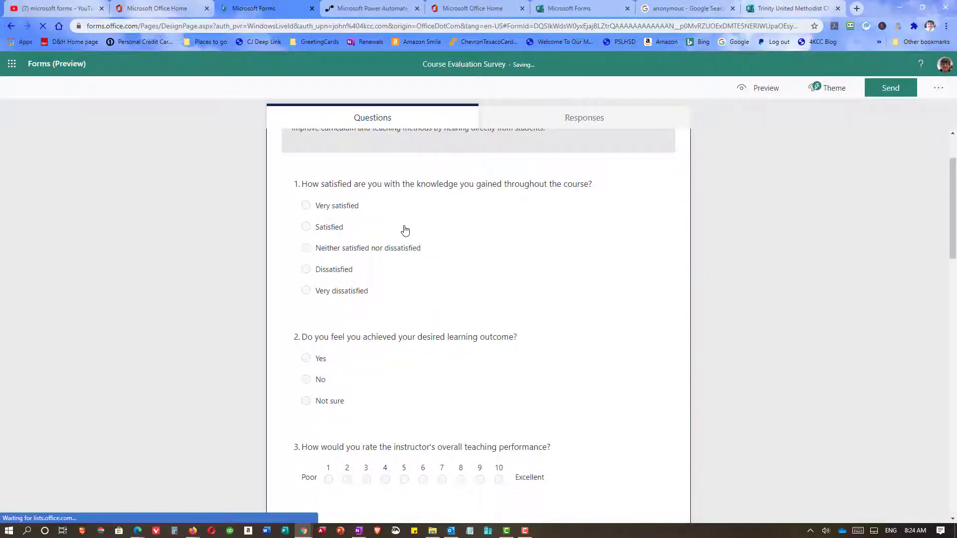
scroll(404, 230, down, 3)
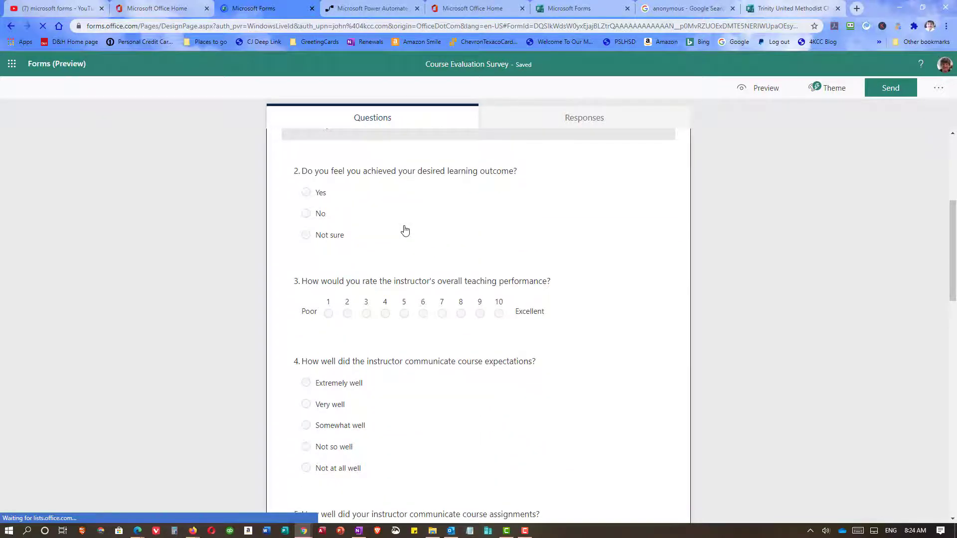
scroll(404, 229, down, 2)
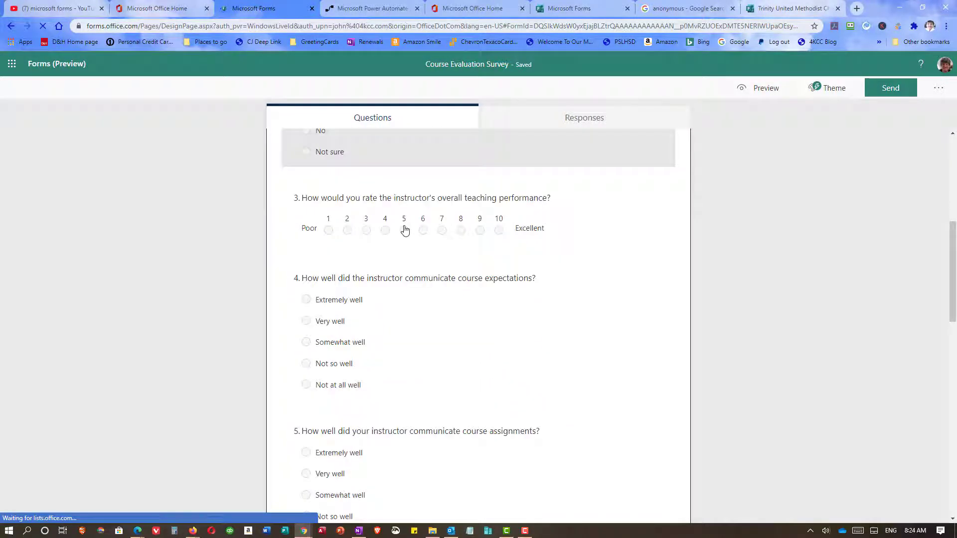
scroll(405, 230, down, 4)
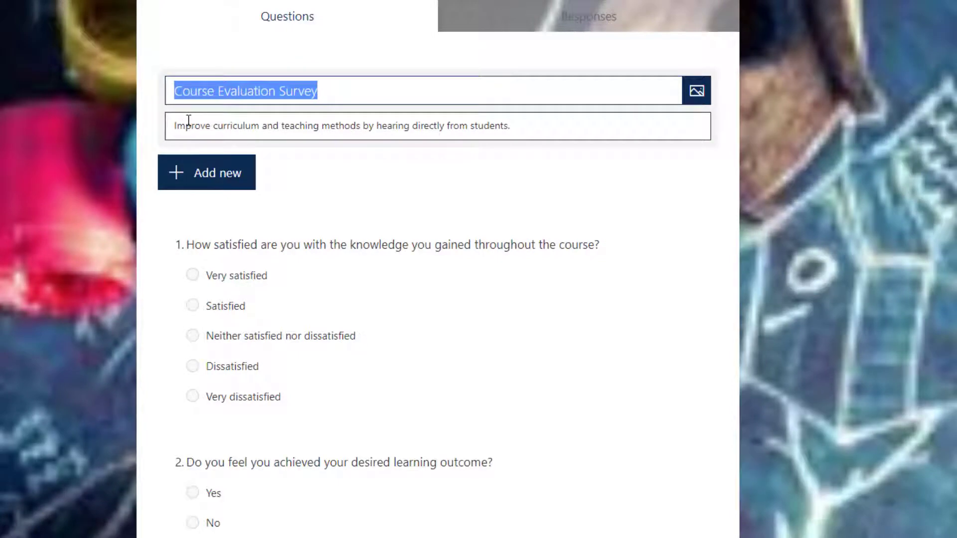
Step: Replace the form's description with "Please answer the following questions regarding the Microsoft Word class you took from 4KCC.COM."
click(188, 121)
key(ctrl+a)
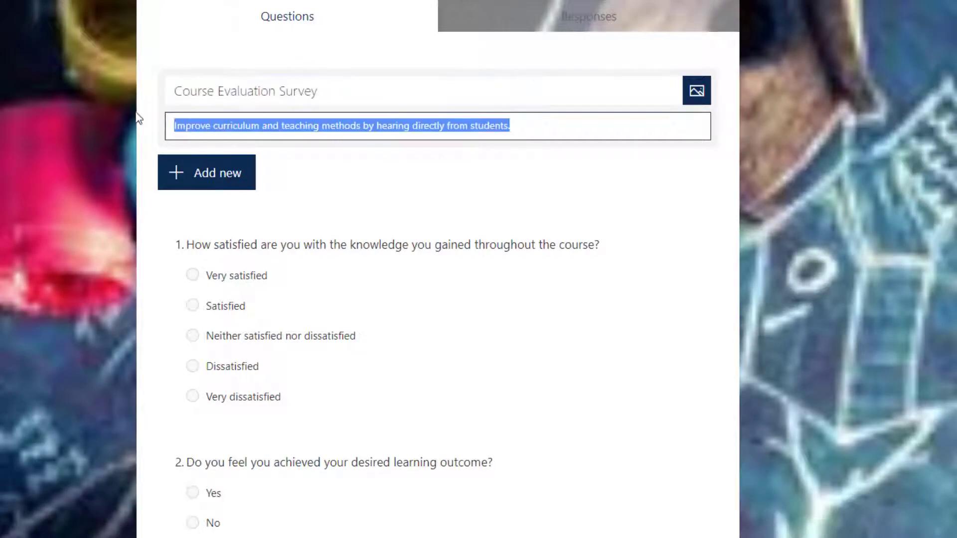
text(Please answer the following questions)
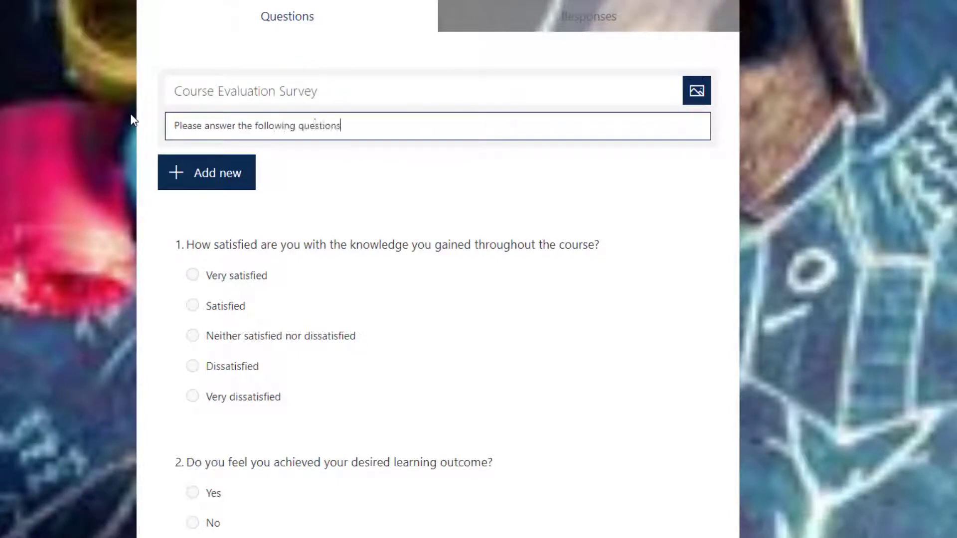
text( regarding the Micro)
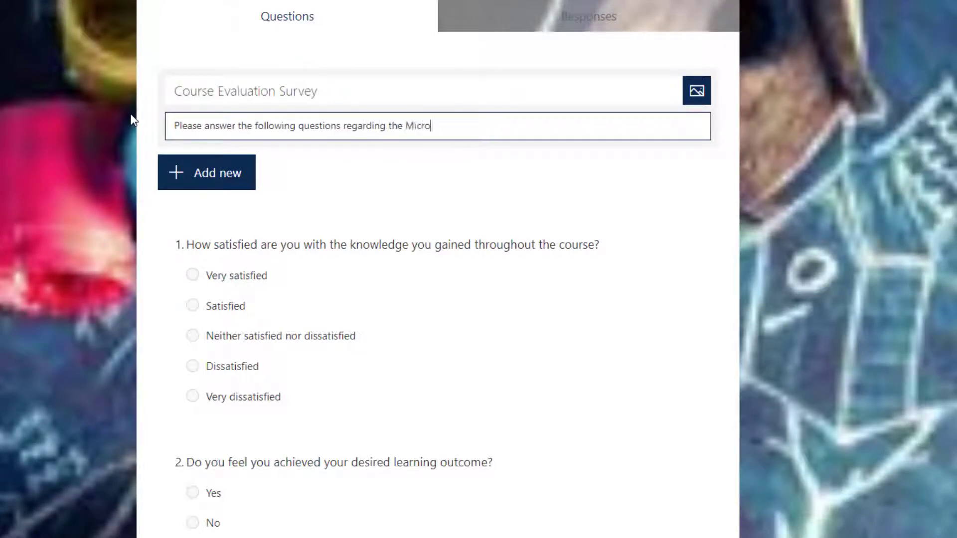
text(soft Word class you took from 4KCC.COM)
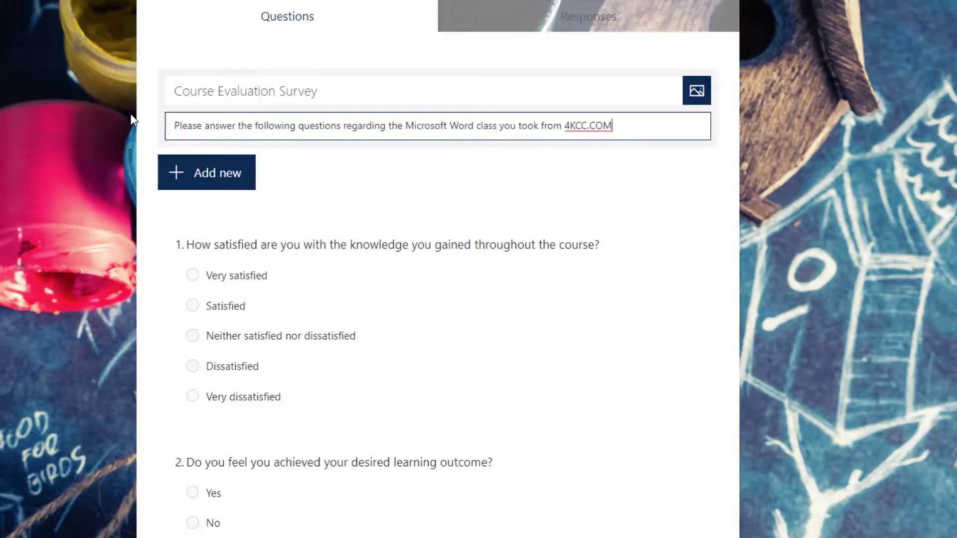
Step: Search Bing images for "satisfied" and insert the picture of the person holding a smiley-face sign into question 1
scroll(401, 280, down, 2)
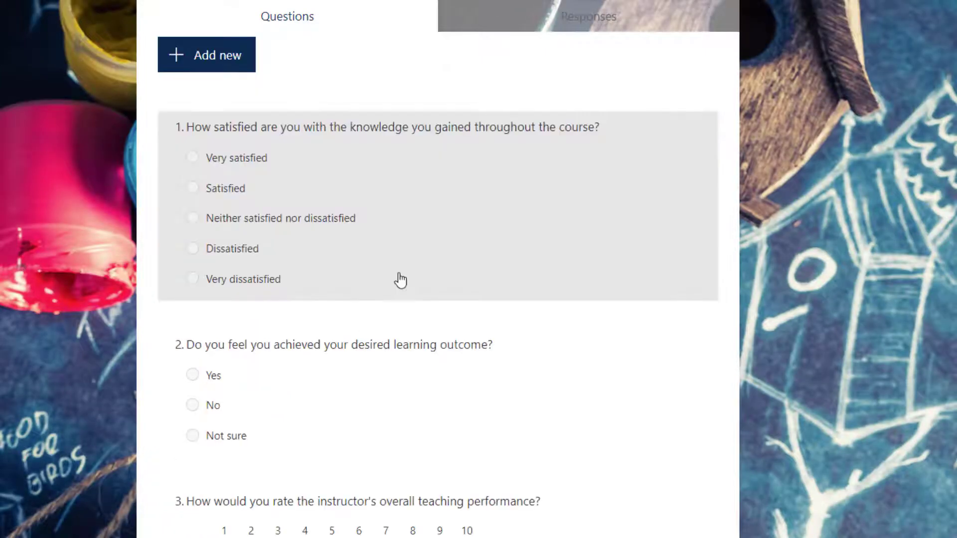
click(399, 279)
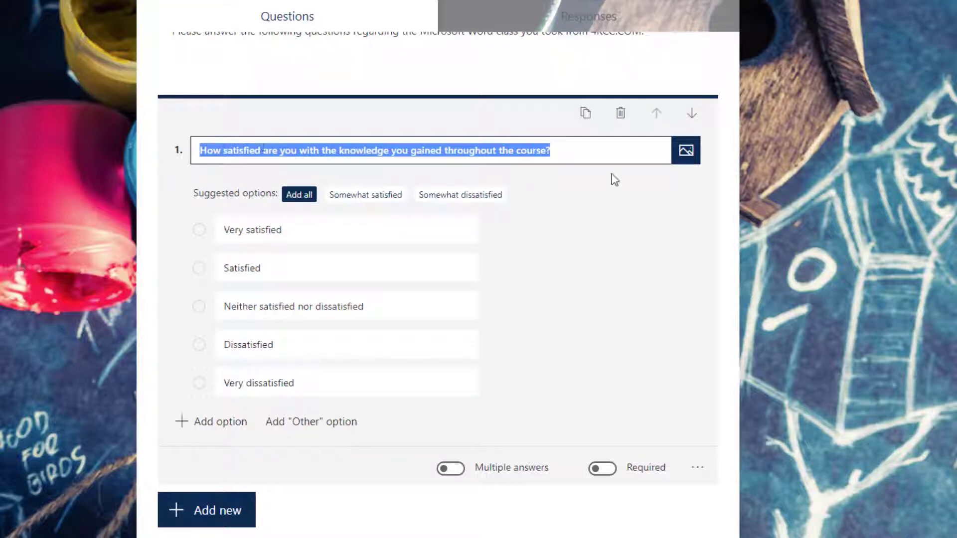
click(696, 155)
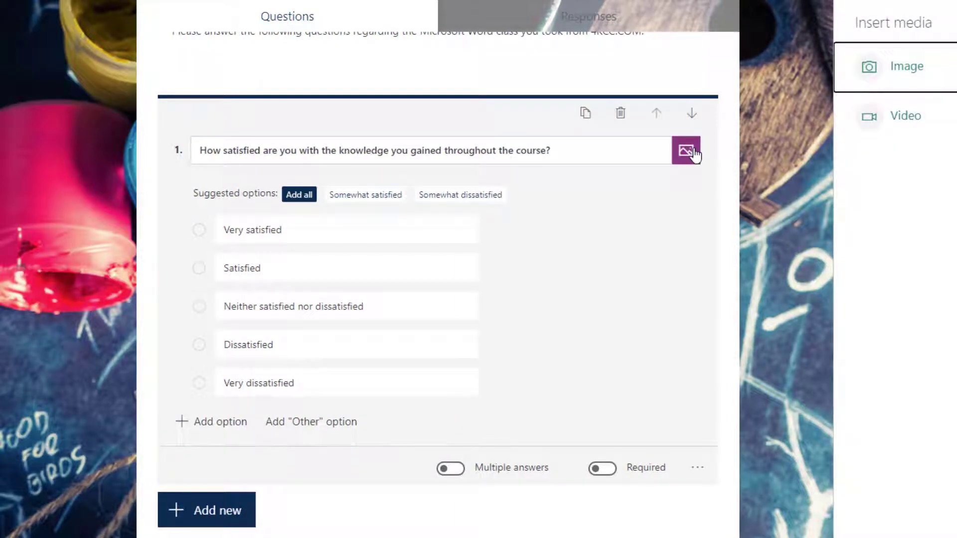
click(907, 70)
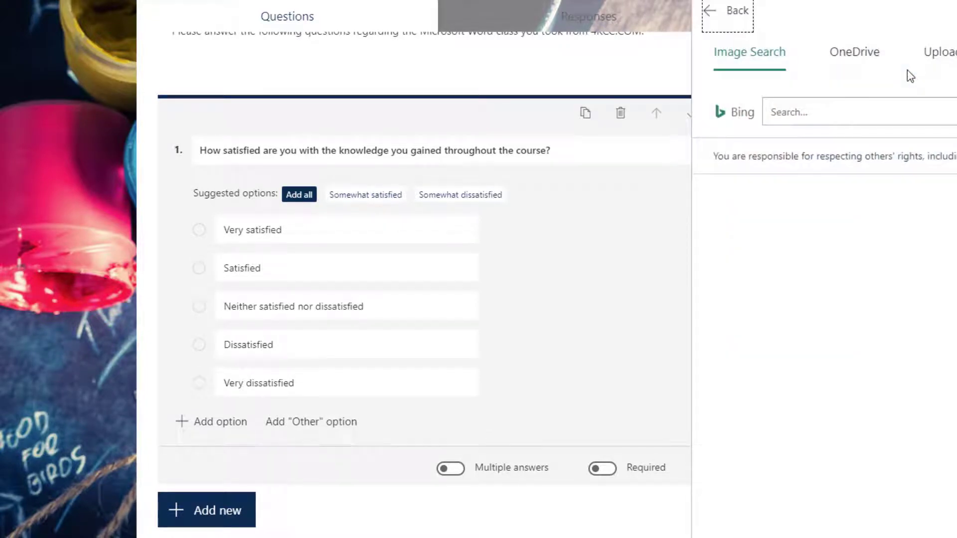
click(810, 113)
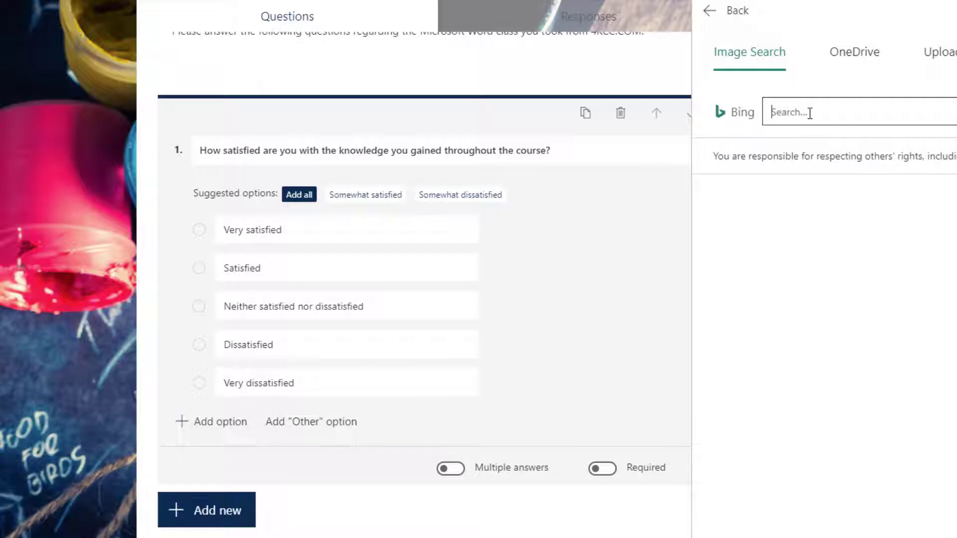
text(satisfied)
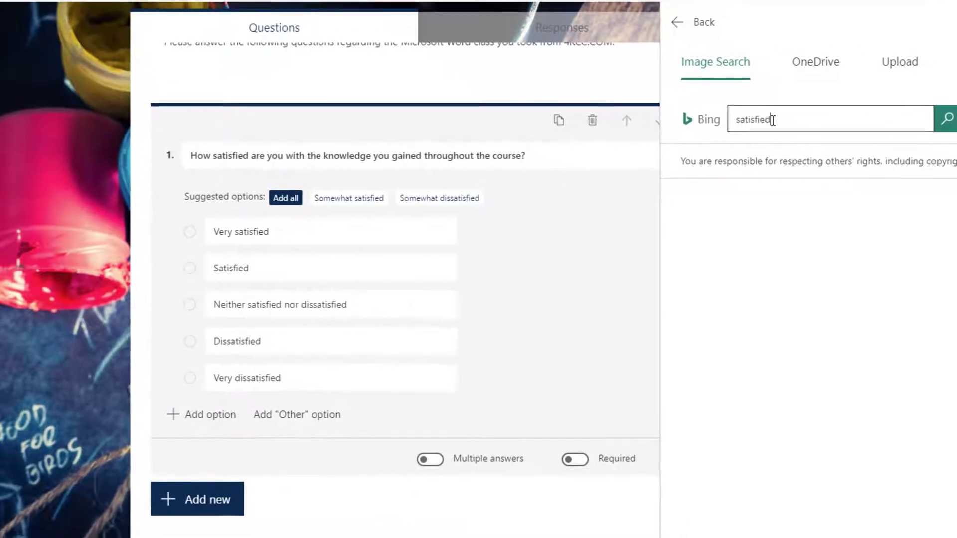
click(946, 122)
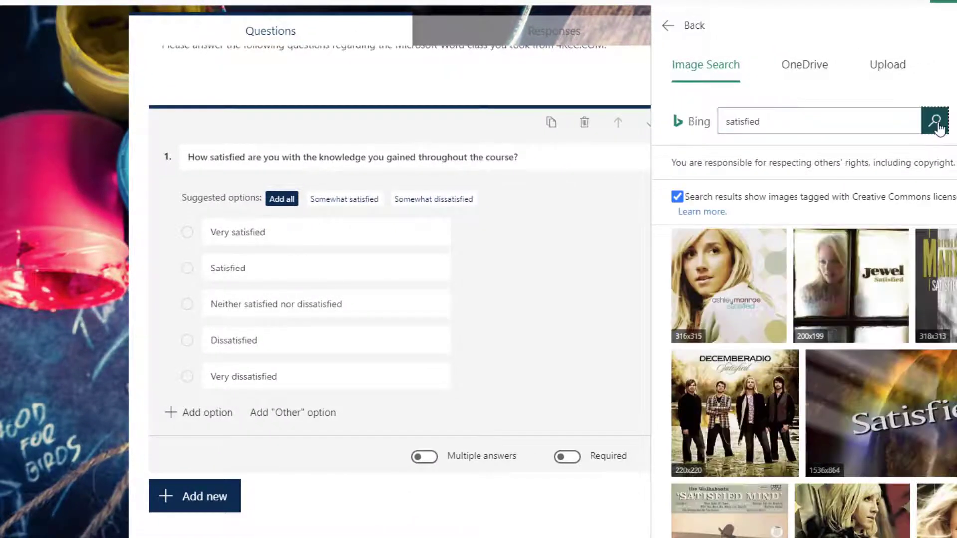
scroll(891, 368, down, 10)
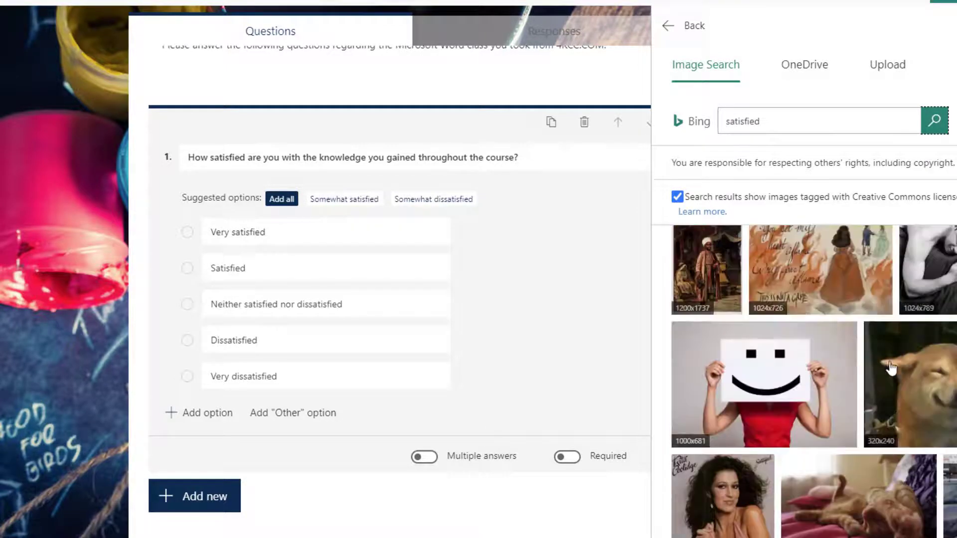
click(775, 383)
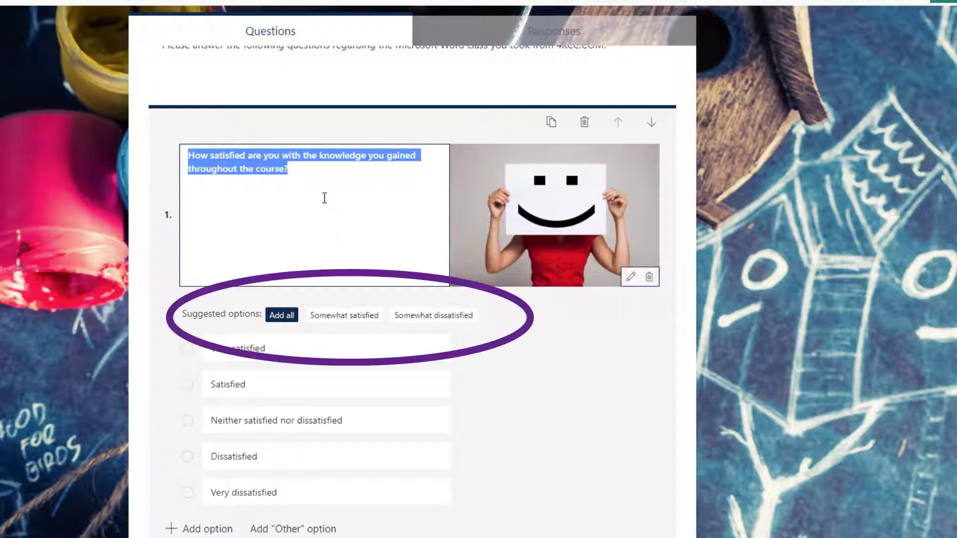
click(314, 184)
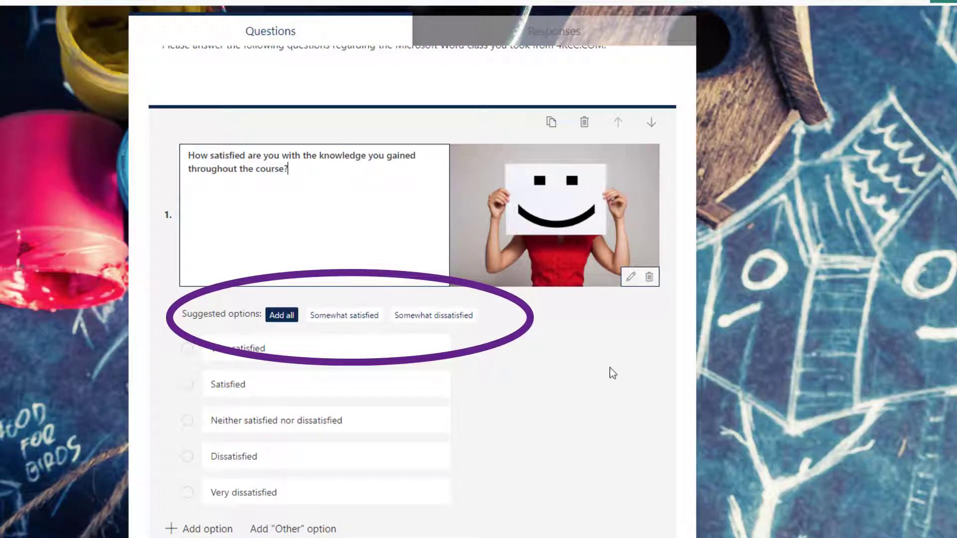
Step: Add the suggested option "Somewhat satisfied" to question 1 and move it directly below "Satisfied"
scroll(593, 380, down, 2)
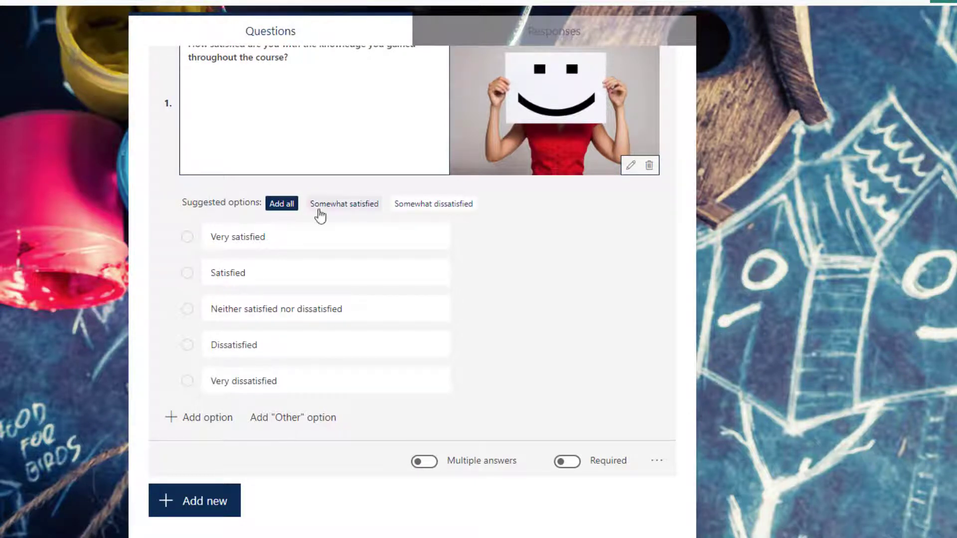
click(352, 208)
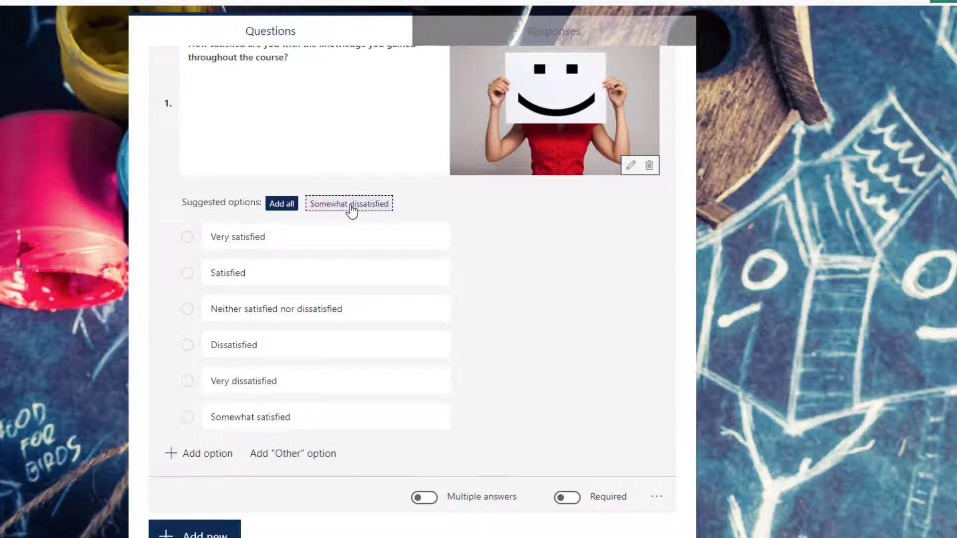
click(288, 417)
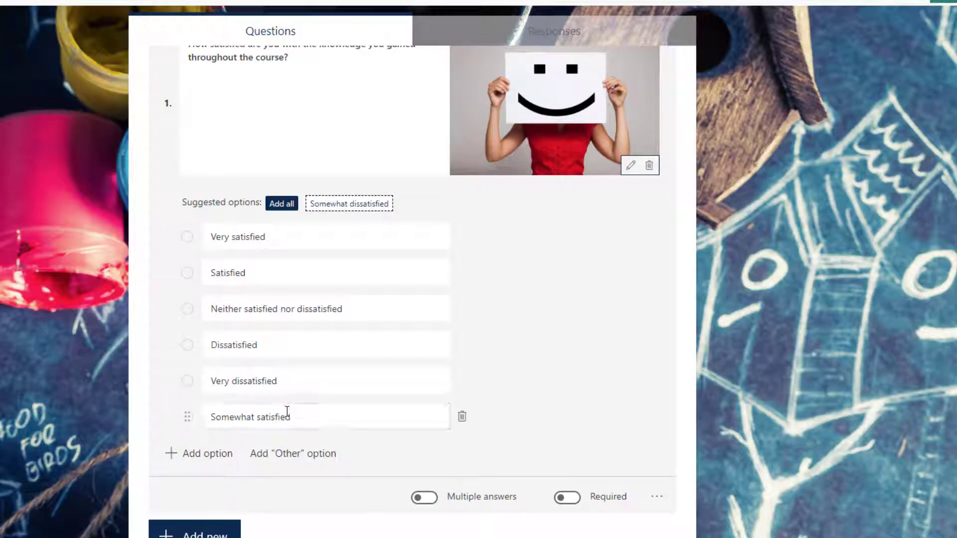
triple_click(287, 414)
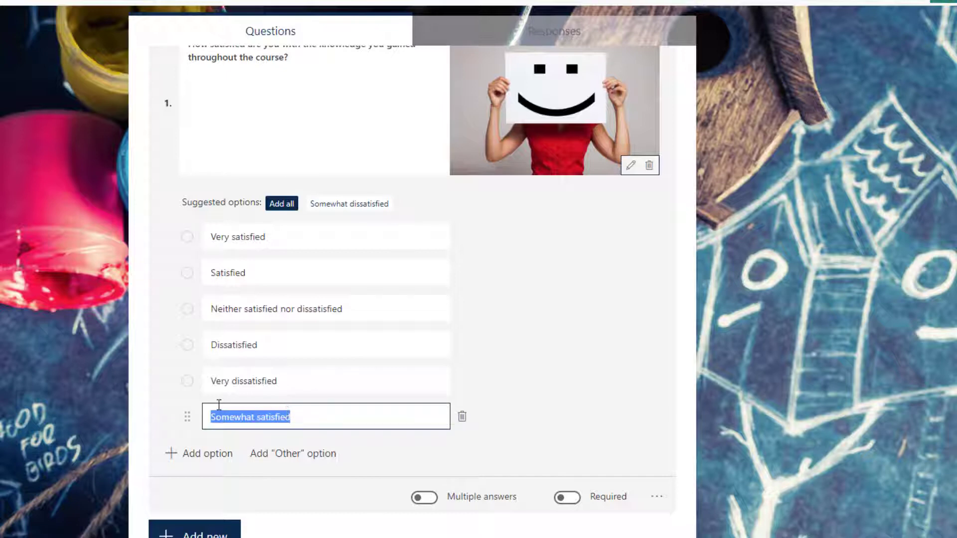
click(189, 420)
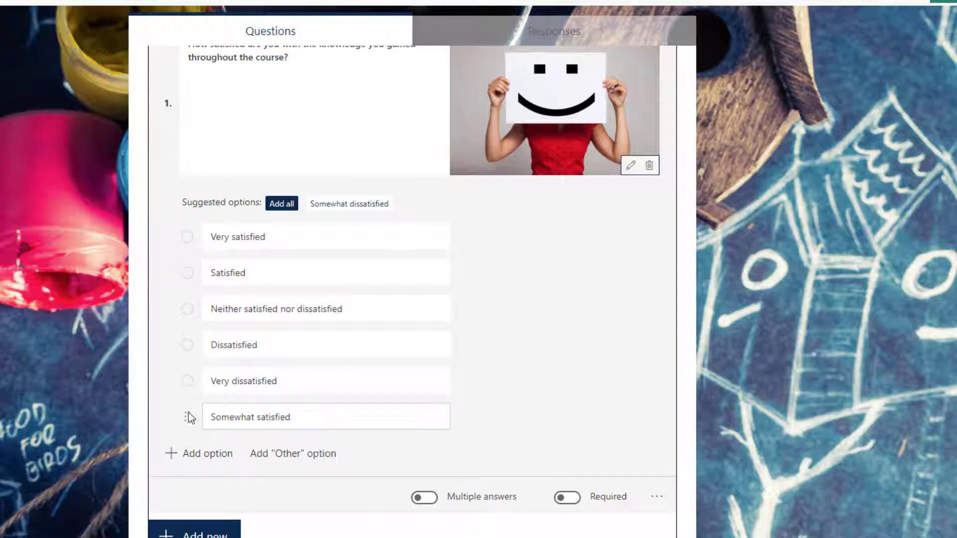
drag(188, 417, 177, 309)
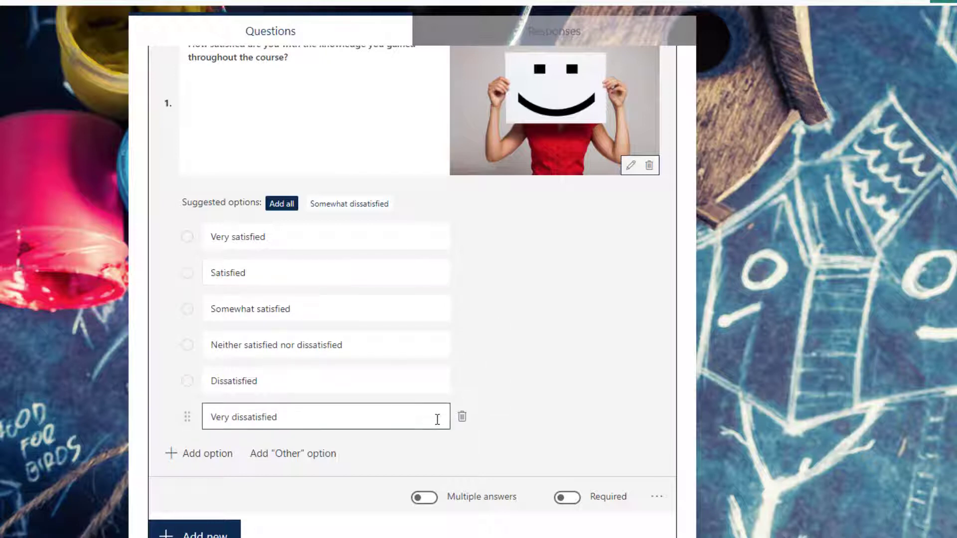
Step: Delete the "Very dissatisfied" option from question 1 and make the question required
click(463, 417)
click(462, 417)
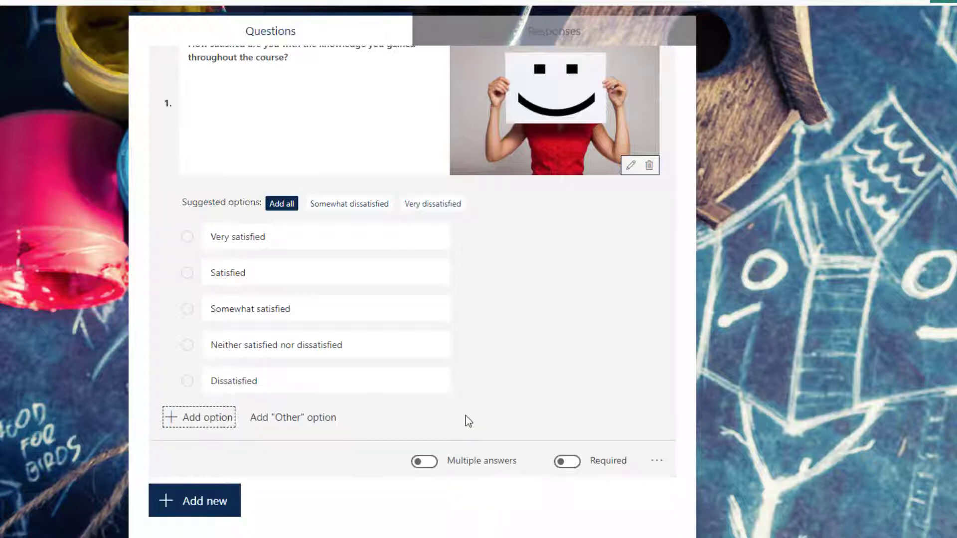
scroll(518, 335, down, 2)
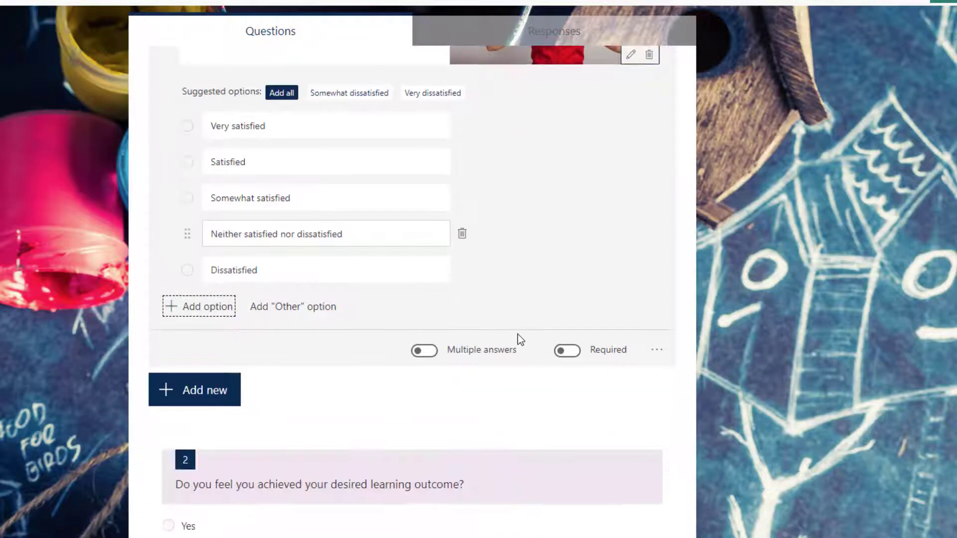
click(568, 351)
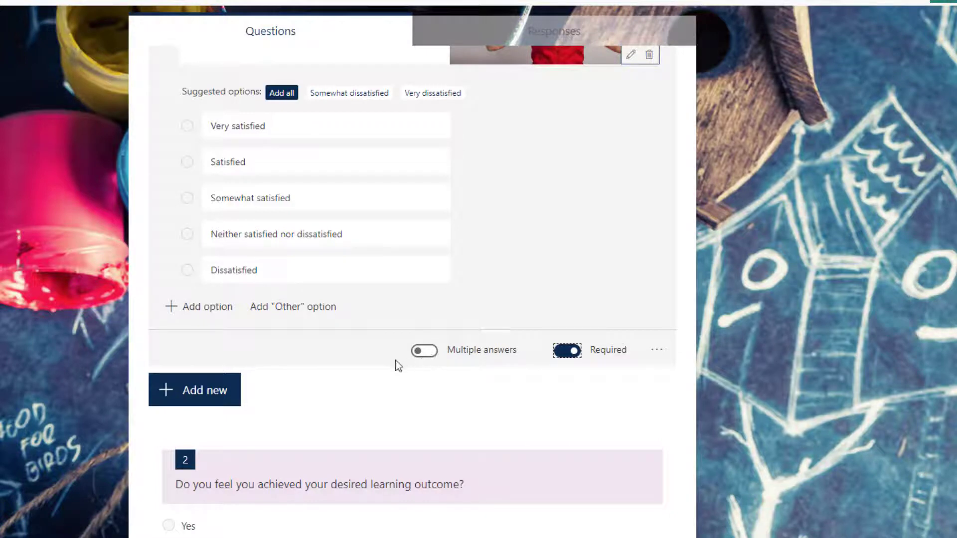
scroll(394, 366, down, 2)
scroll(391, 369, down, 2)
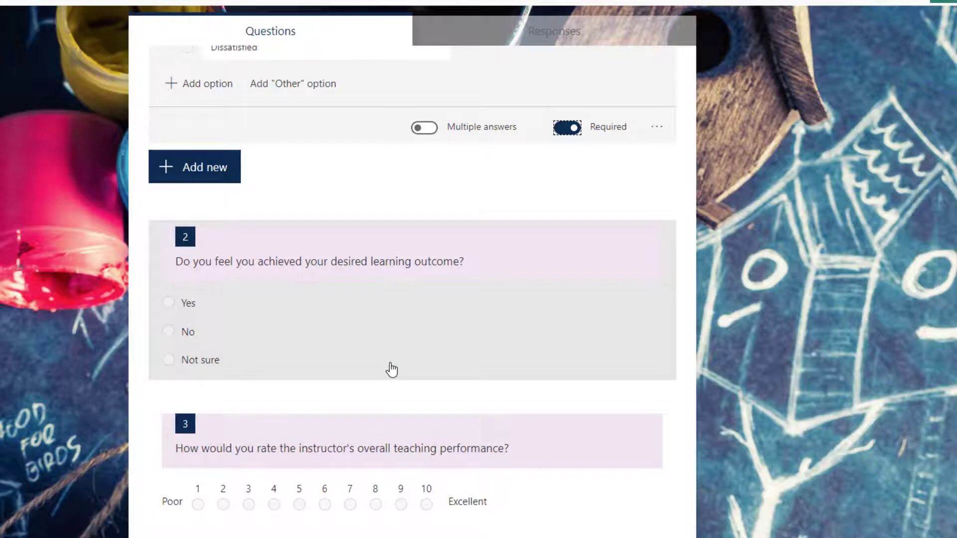
scroll(392, 369, down, 2)
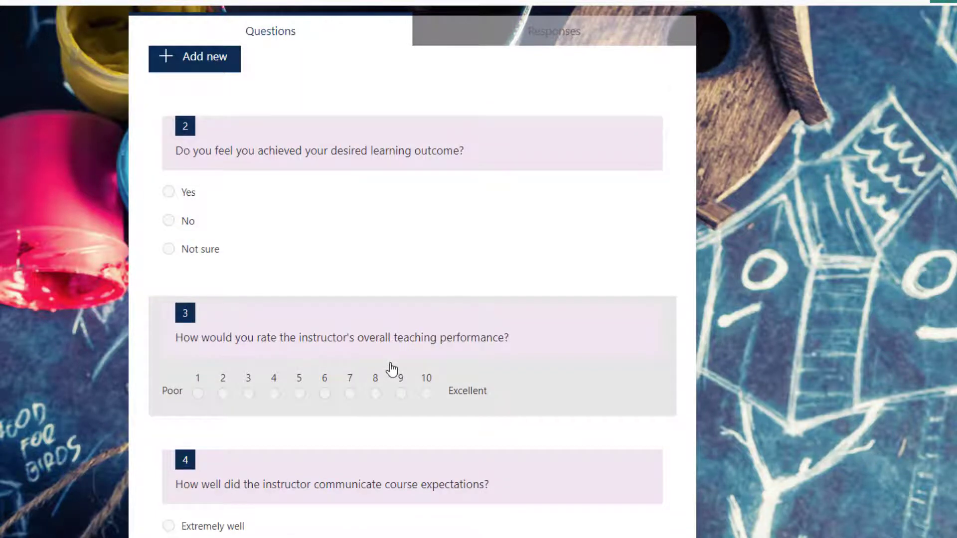
Step: Review the remaining template questions and their answer options below question 1
scroll(392, 369, down, 4)
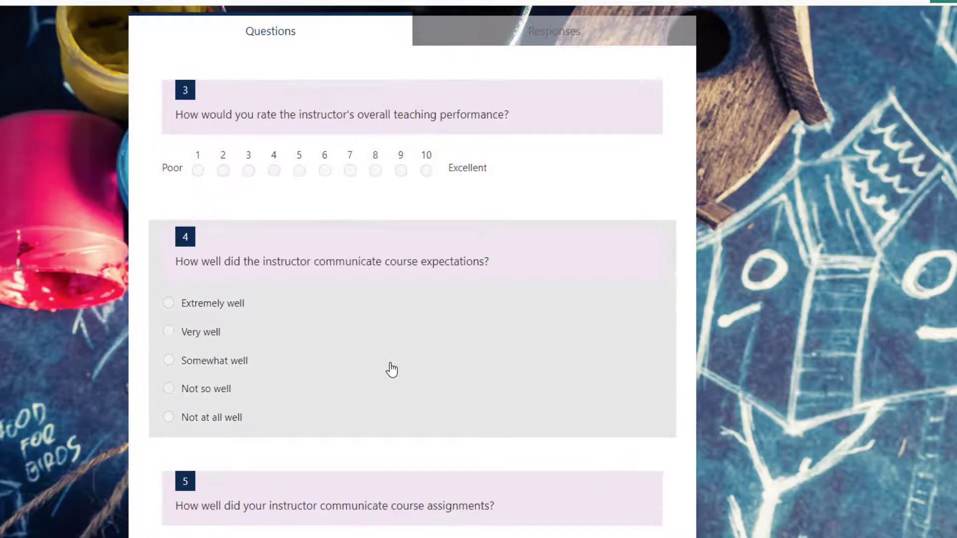
scroll(392, 369, down, 4)
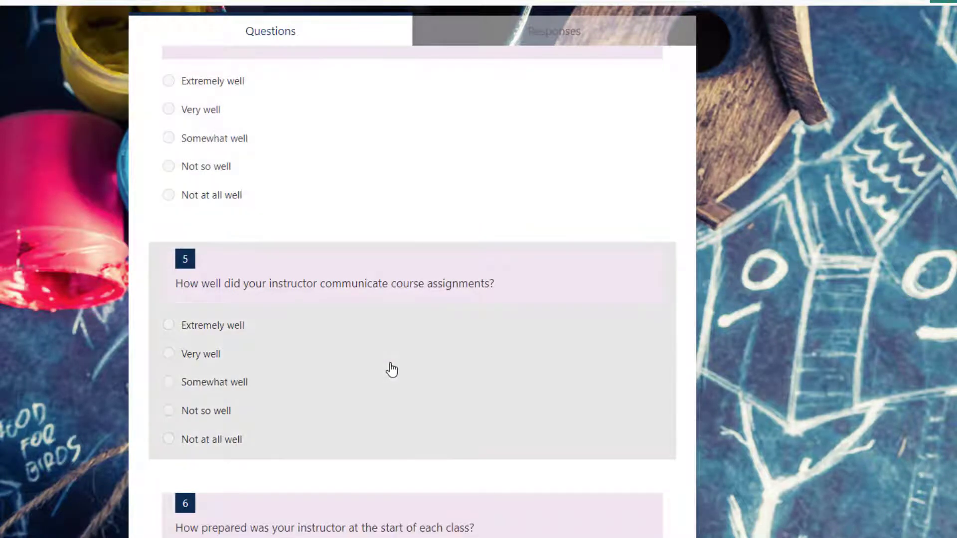
scroll(391, 368, down, 4)
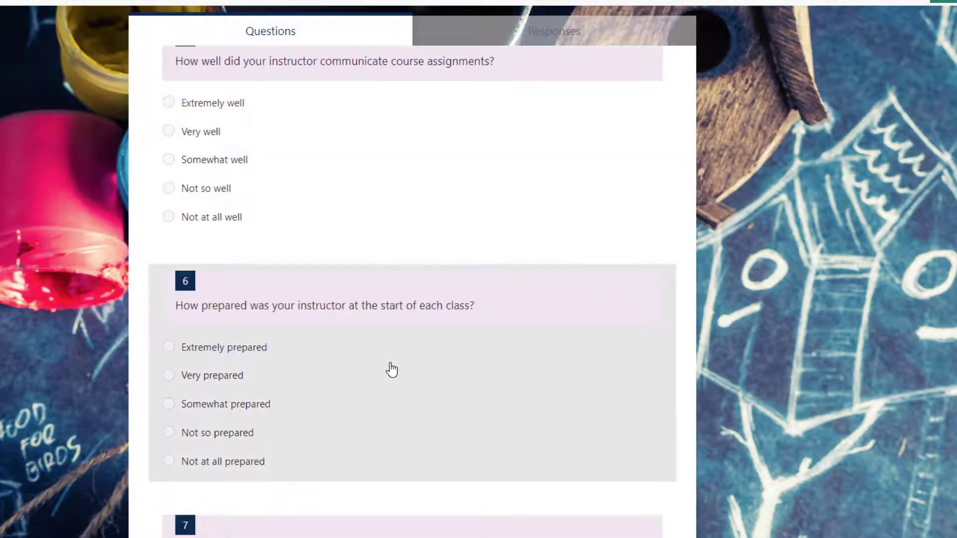
scroll(391, 369, down, 4)
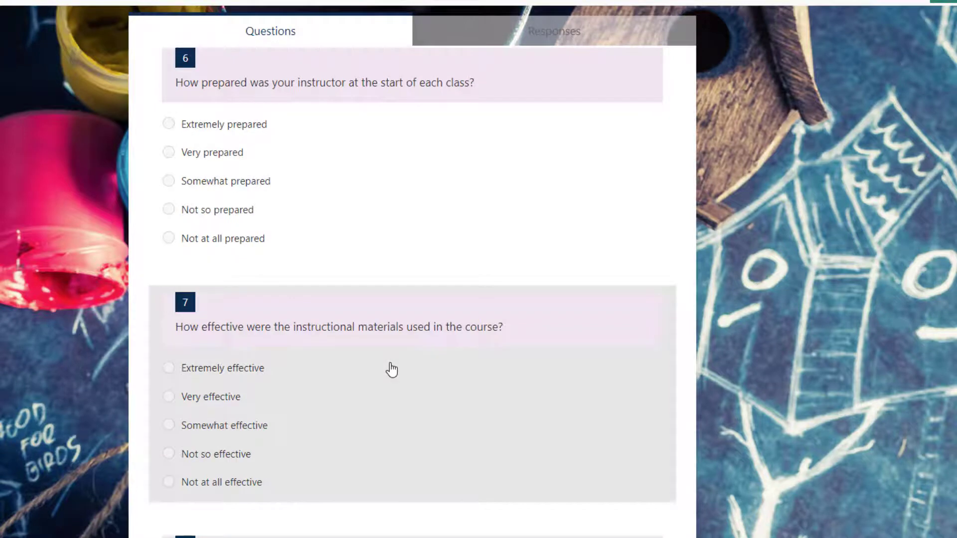
scroll(392, 369, down, 4)
scroll(391, 369, down, 4)
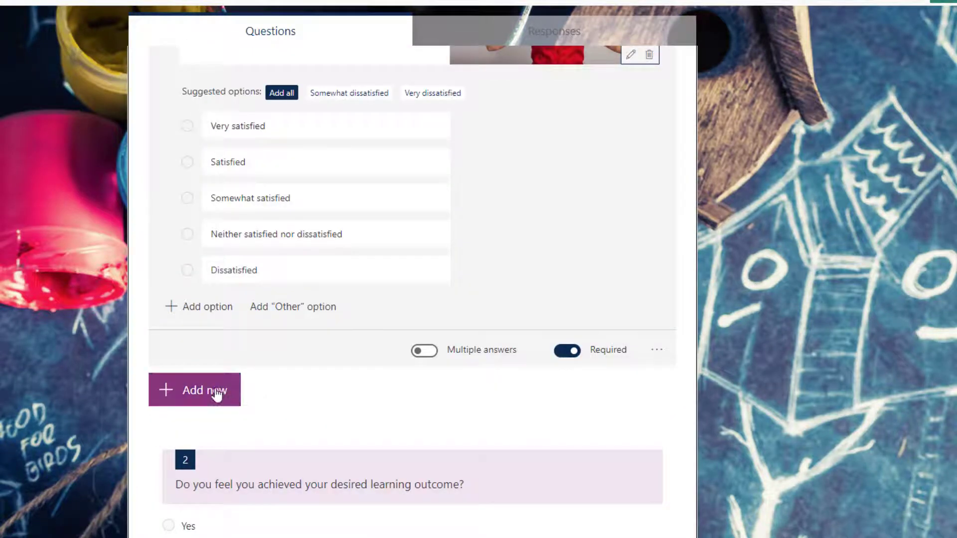
Step: Add a date question directly after question 1 that reads "On what date did you finish this class?"
click(216, 392)
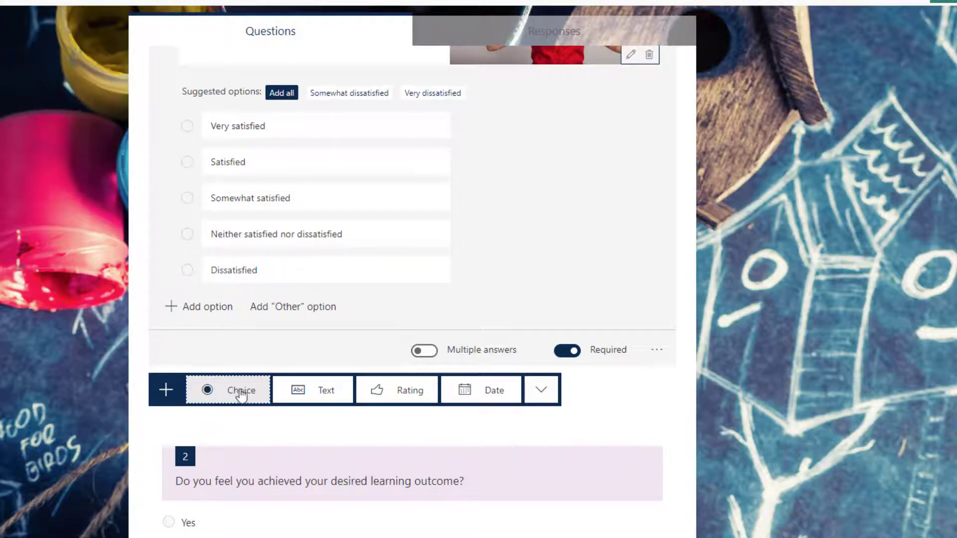
click(478, 399)
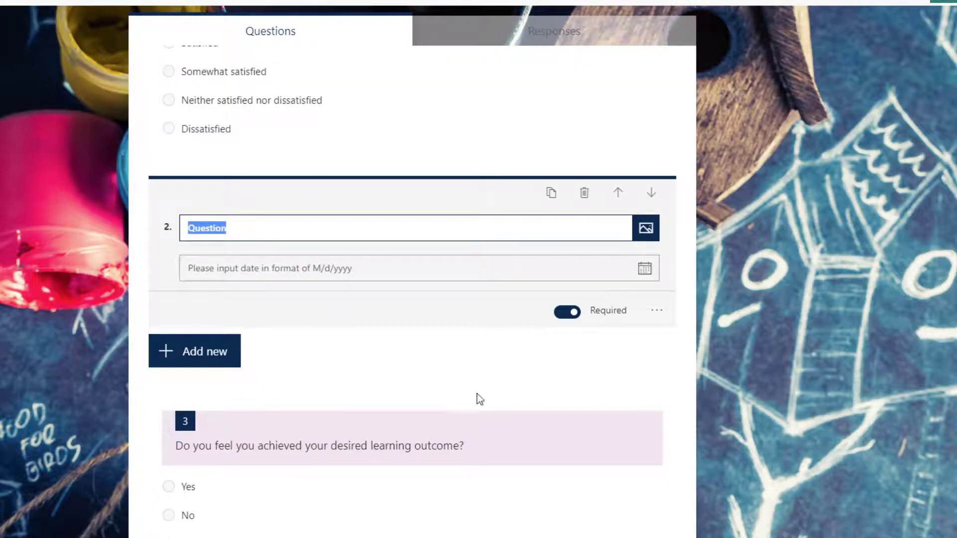
key(BackSpace)
text(On wha)
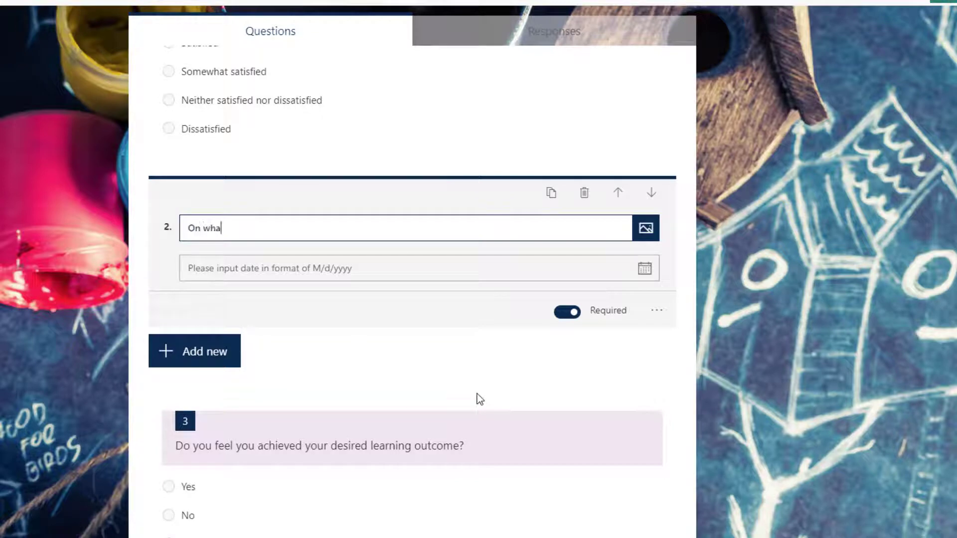
text(t date did you finishg)
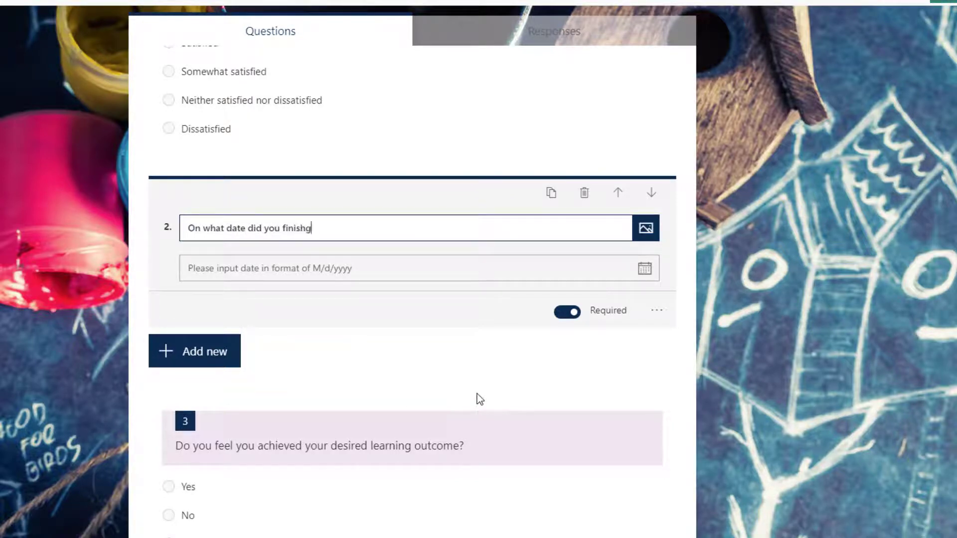
key(BackSpace)
text(this cla)
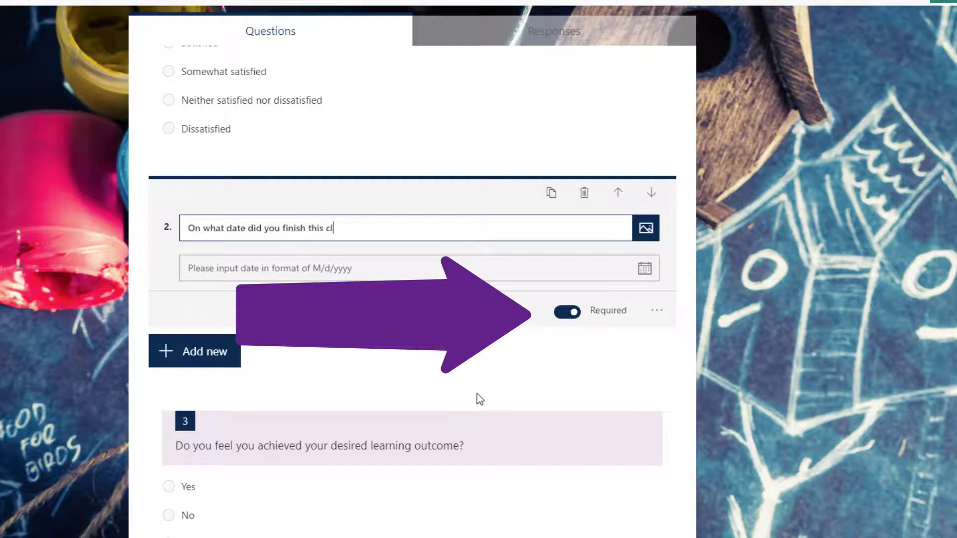
text(ss?)
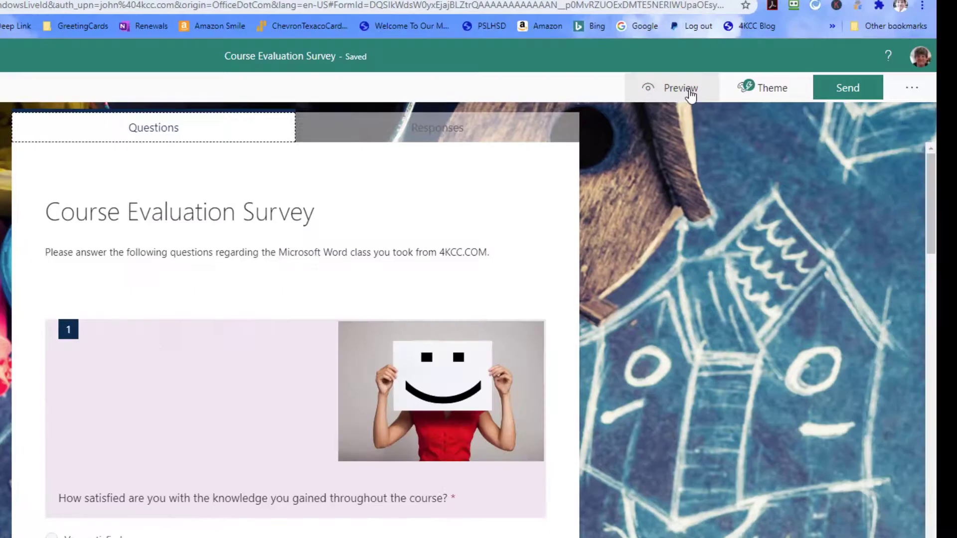
Step: Preview the survey in the computer and mobile views and return to editing it
click(690, 94)
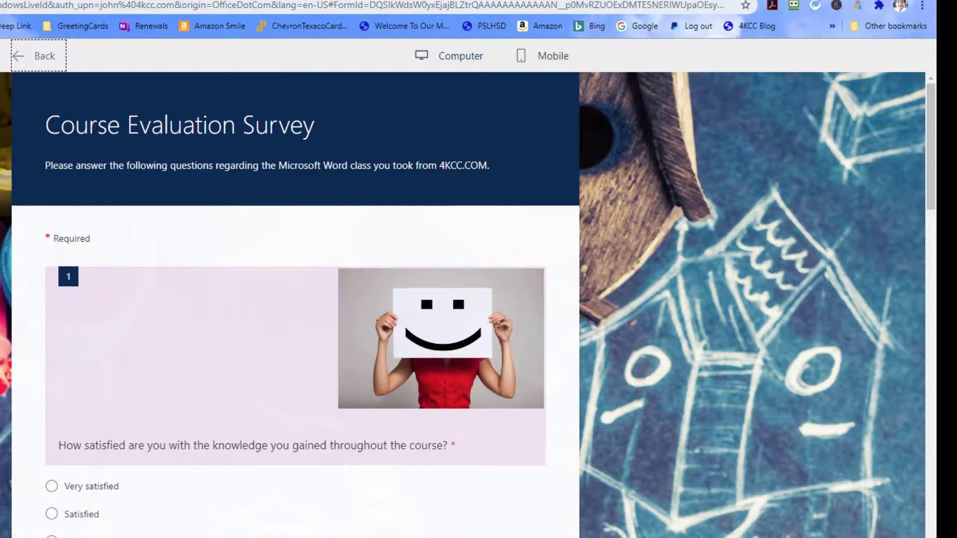
scroll(185, 196, down, 2)
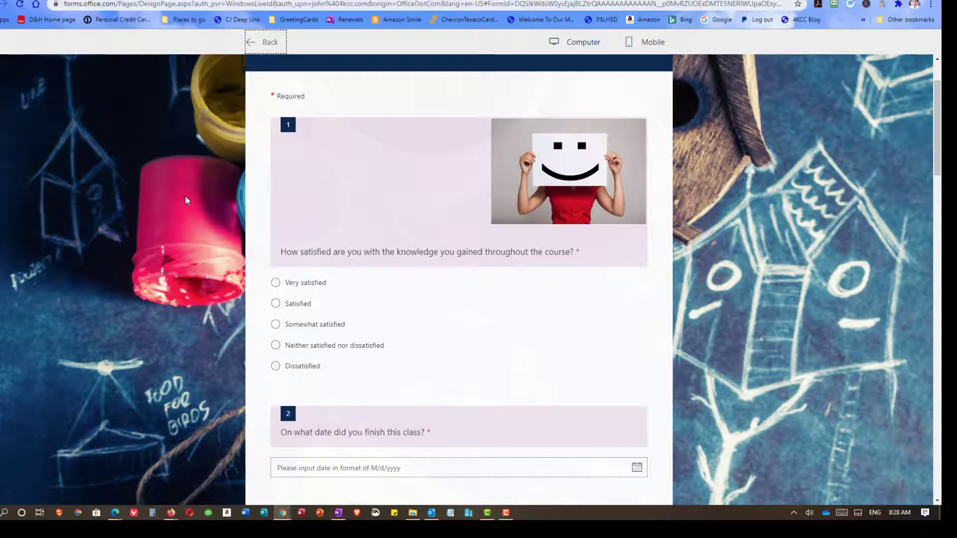
scroll(185, 196, down, 2)
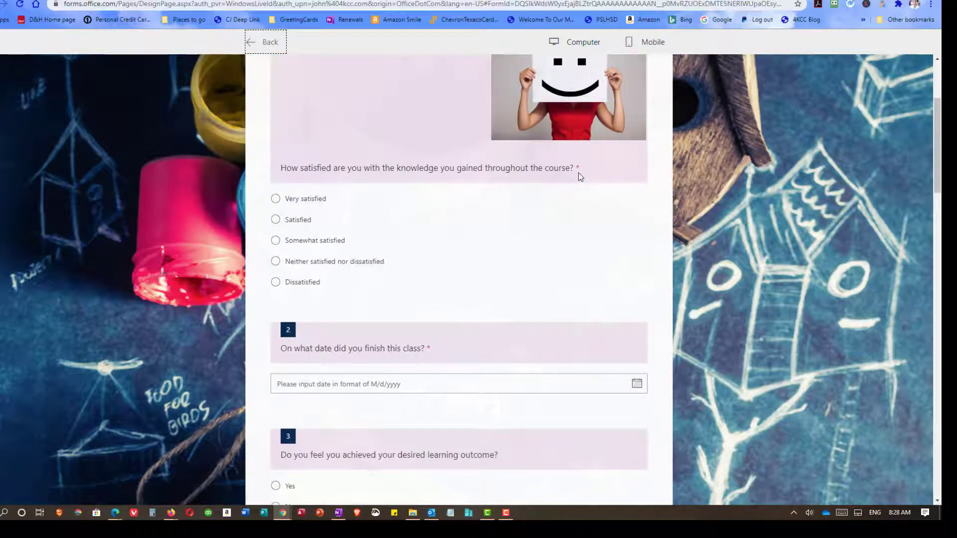
click(651, 42)
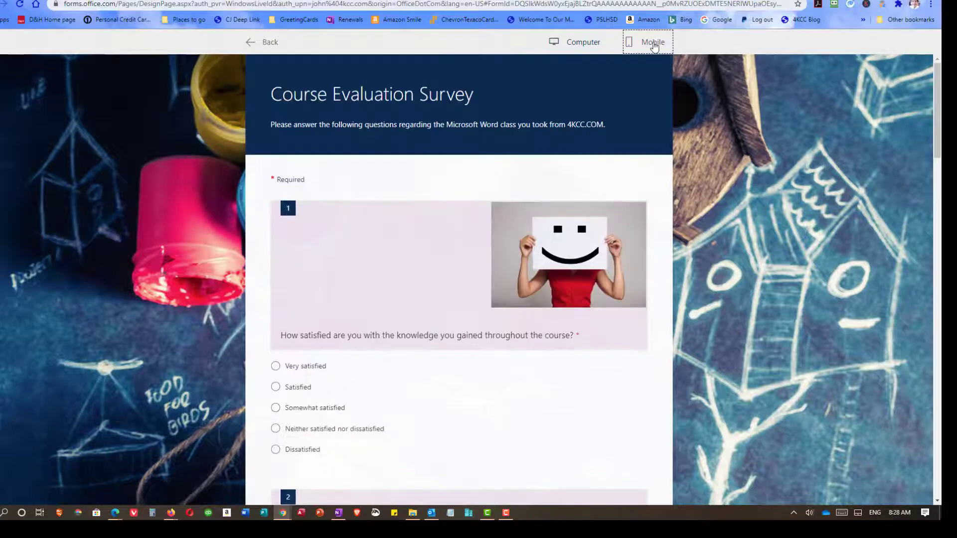
drag(547, 127, 519, 376)
click(564, 43)
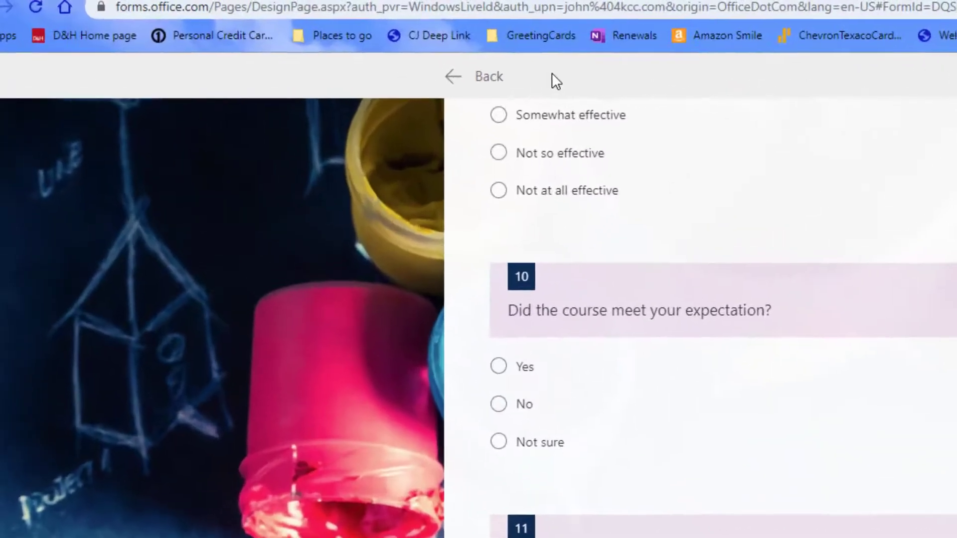
click(394, 64)
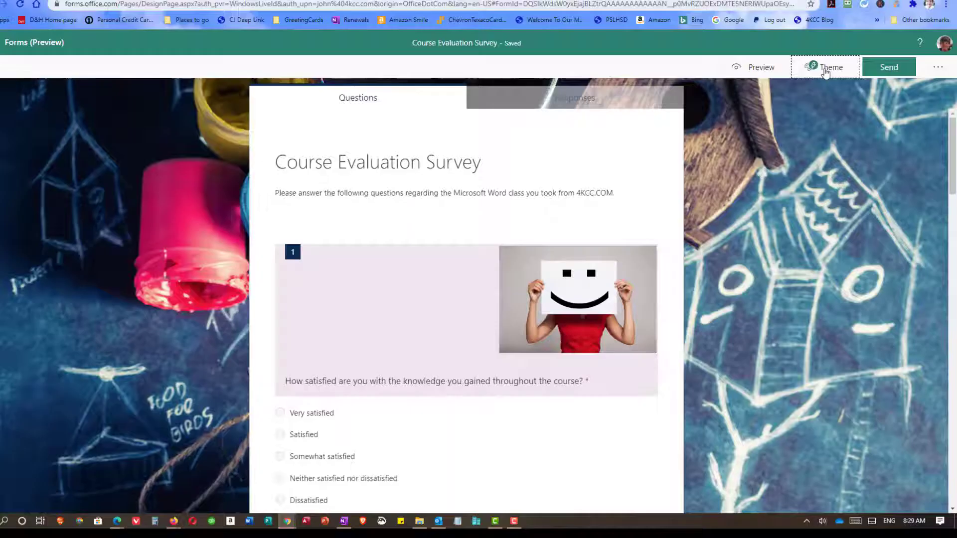
Step: Try the pencils and piano background themes and apply the solid dark red theme to the survey
click(825, 68)
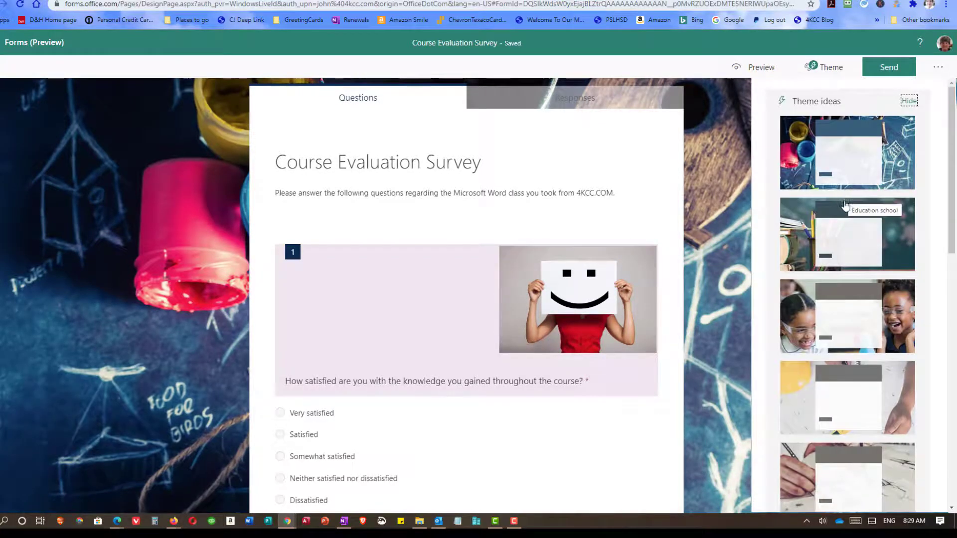
click(905, 245)
scroll(902, 244, down, 10)
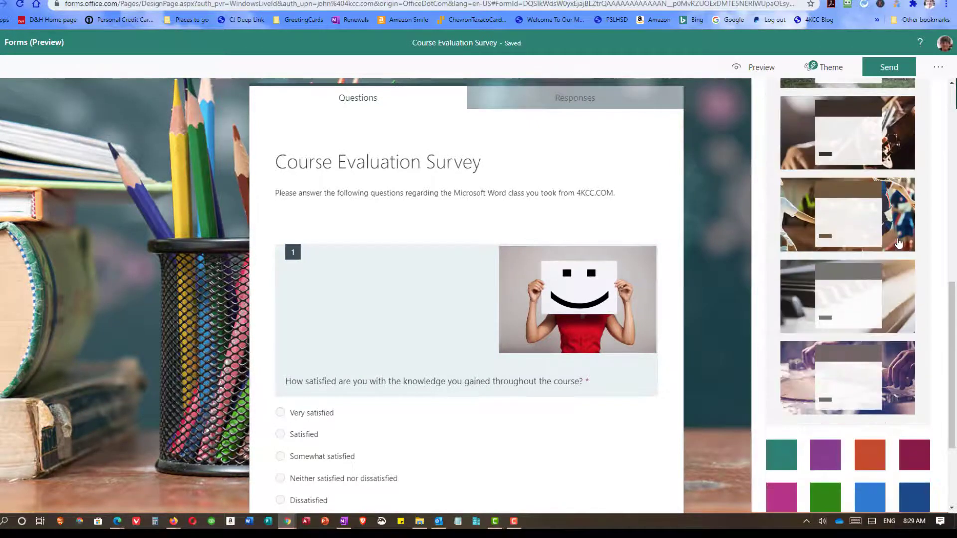
click(896, 288)
scroll(894, 283, down, 3)
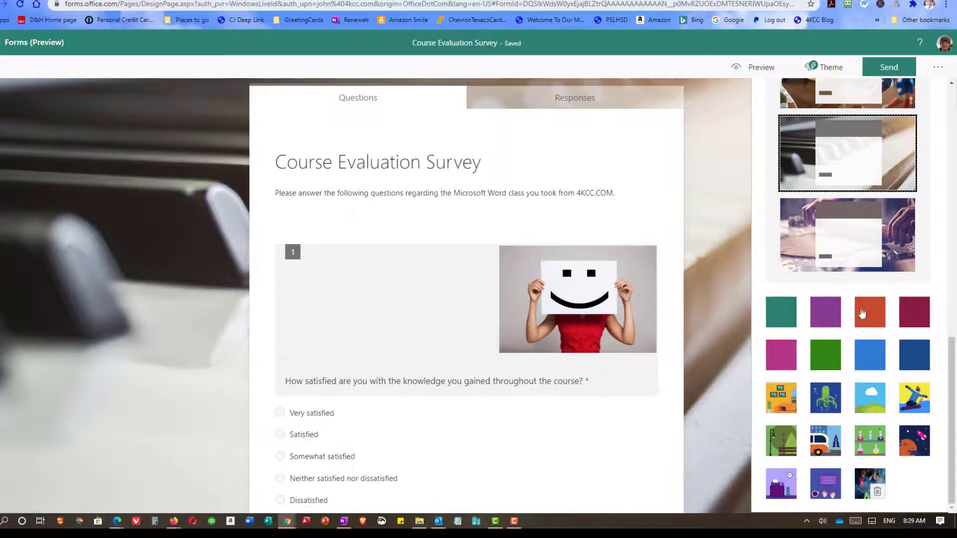
click(777, 317)
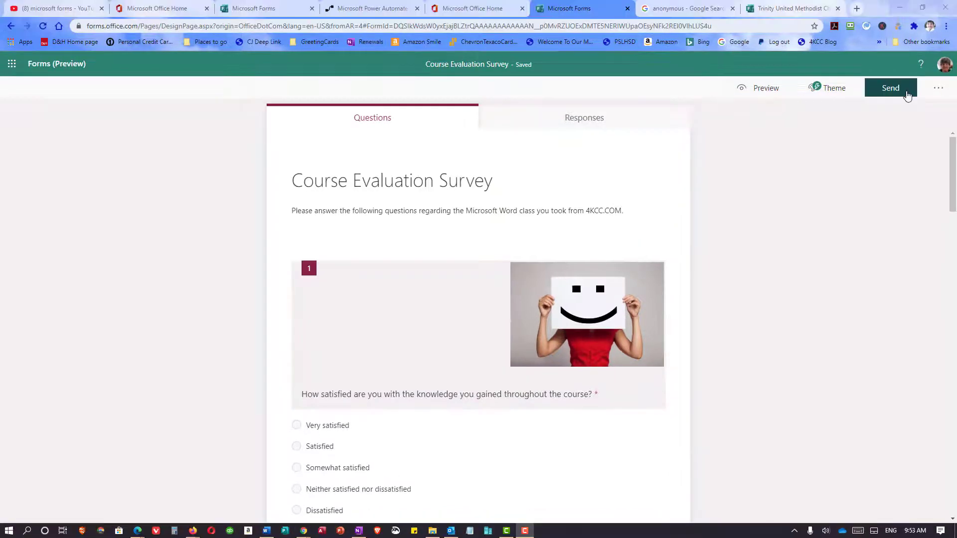
Step: Copy the survey's response link from the sharing options and view its QR code and embed code
click(890, 88)
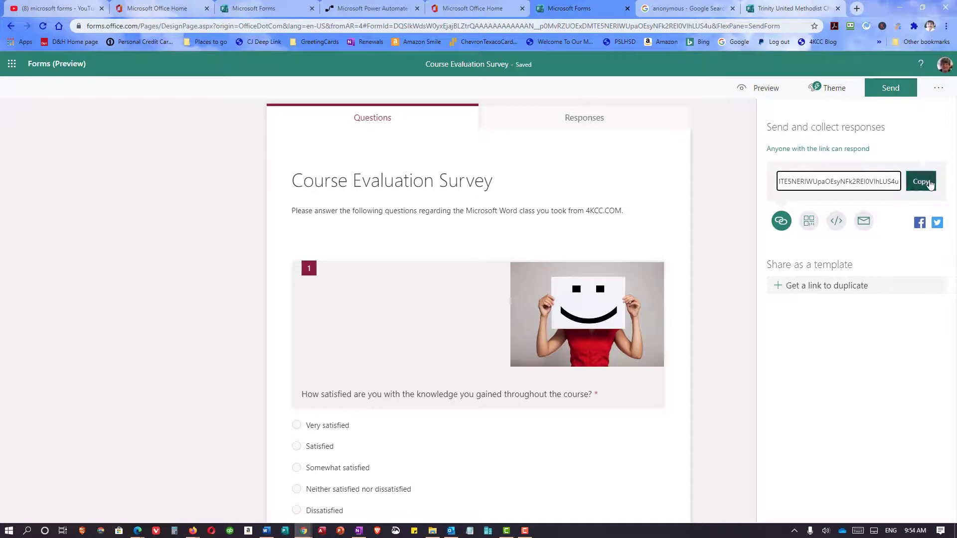
click(928, 183)
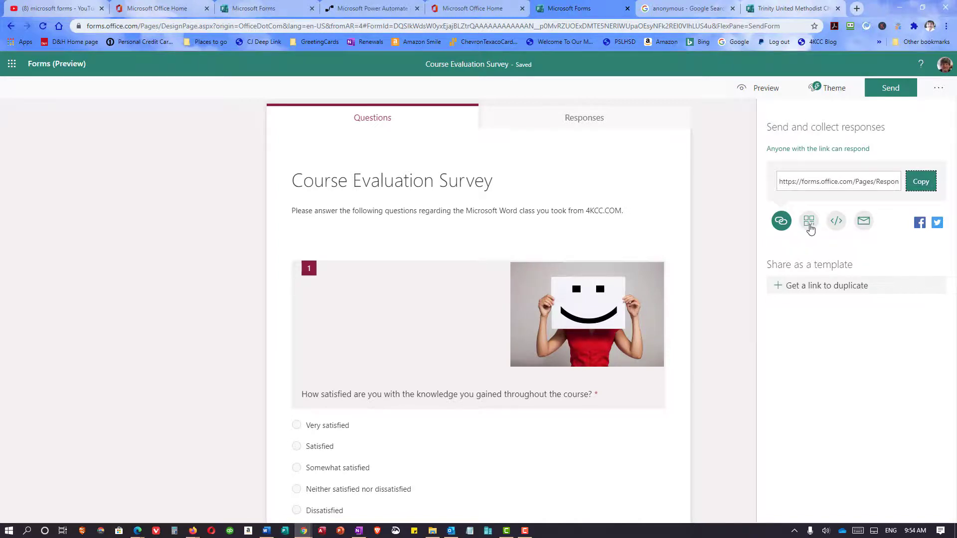
click(809, 222)
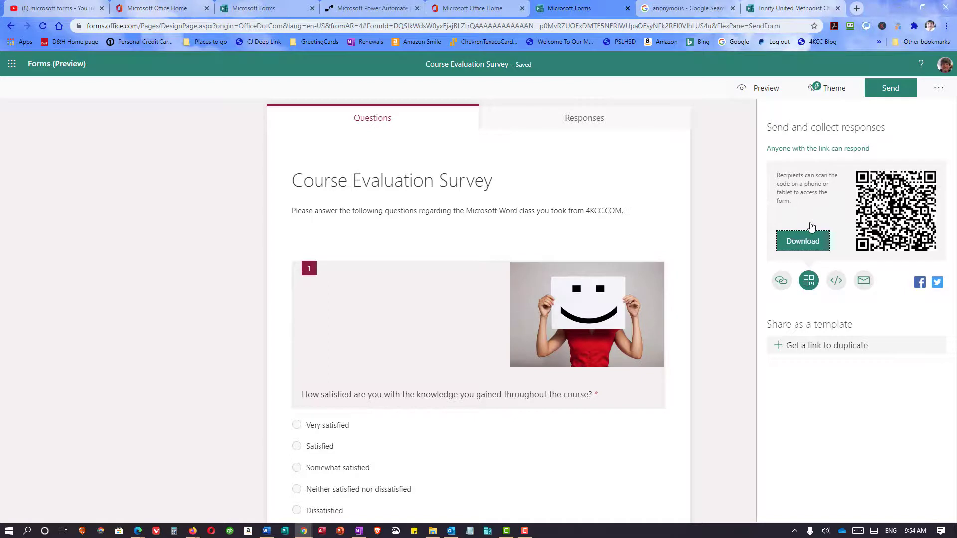
click(836, 281)
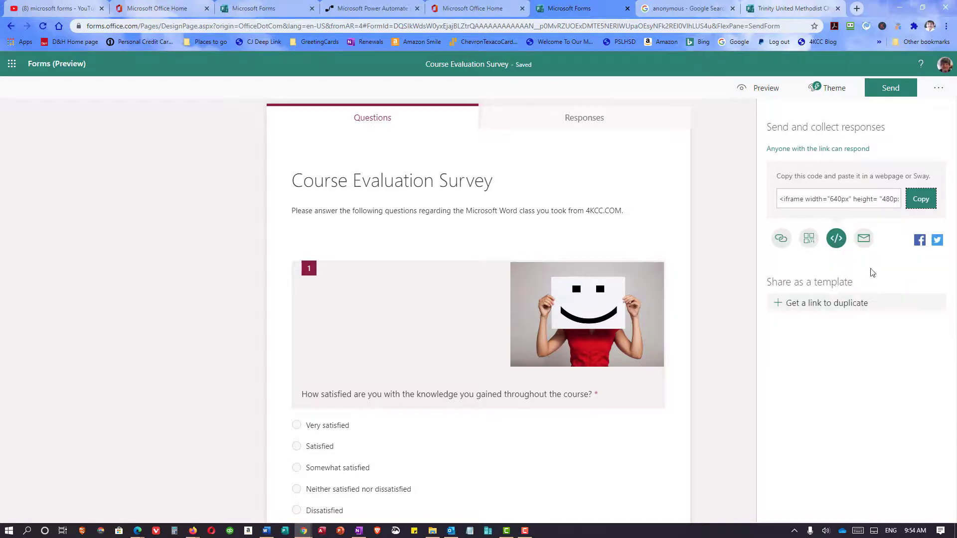
Step: Open an email invitation containing the survey link and discard the message without saving it
click(866, 241)
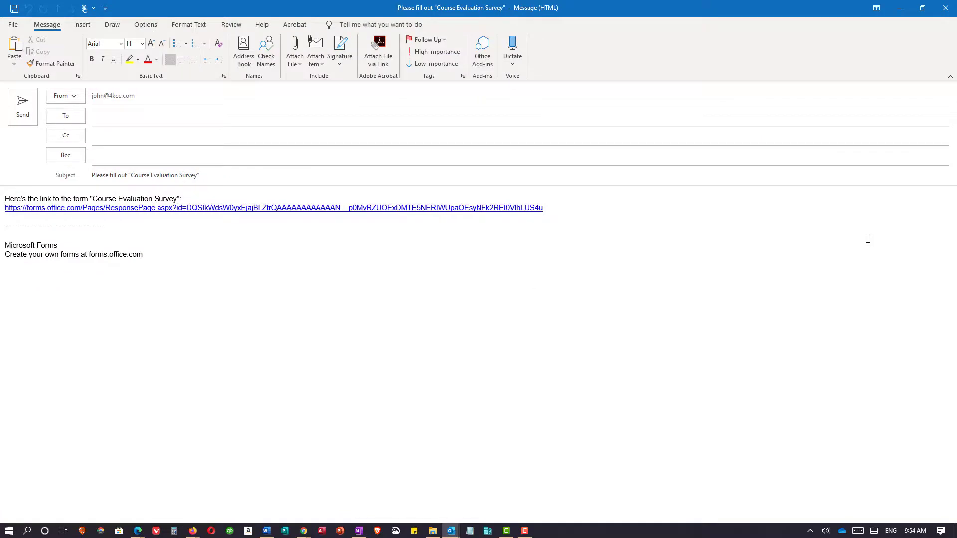
click(945, 8)
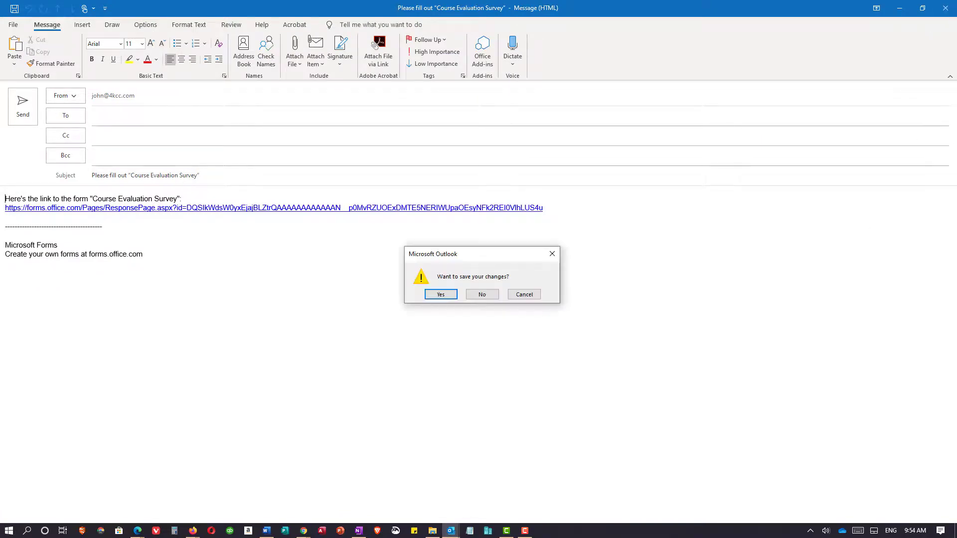
click(481, 294)
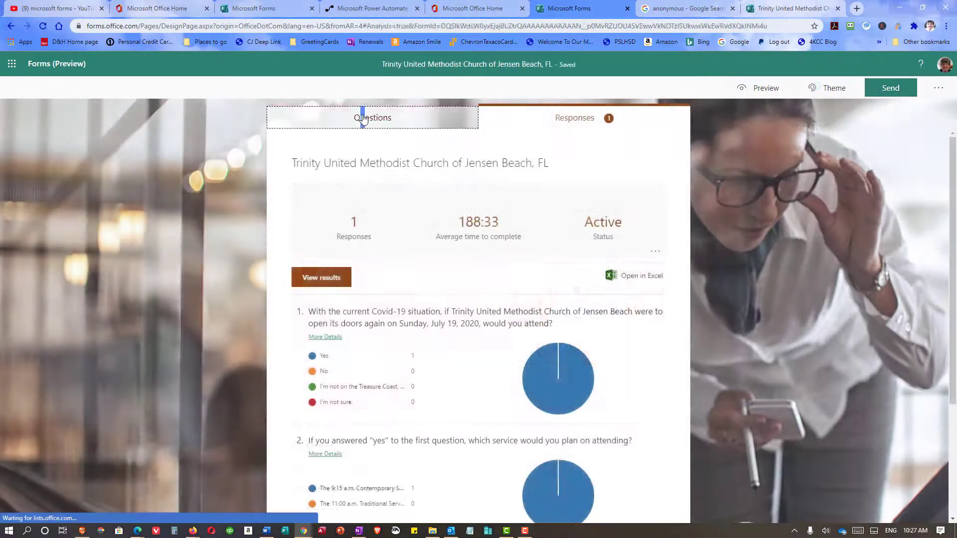
Step: Examine the questions and response results of the Trinity United Methodist Church form and return to the forms overview
click(363, 117)
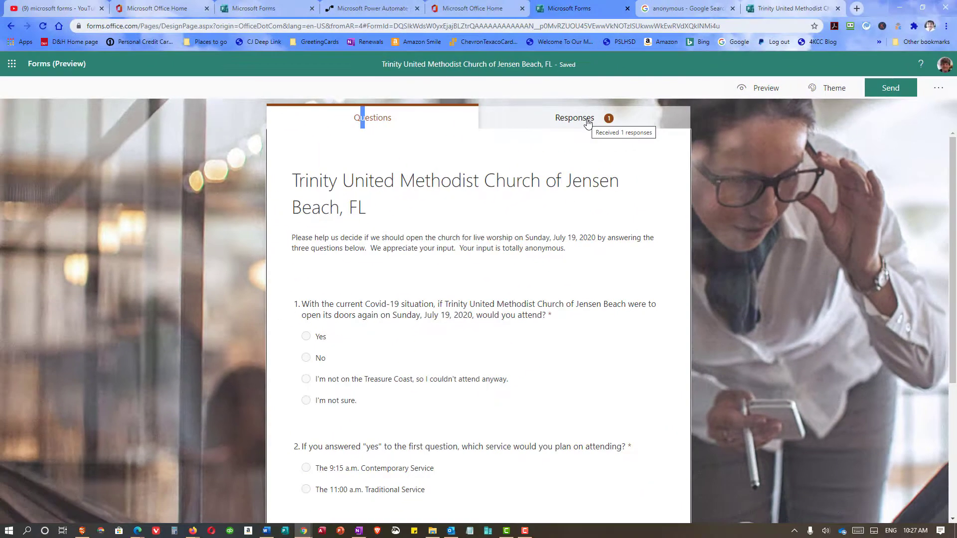
click(588, 122)
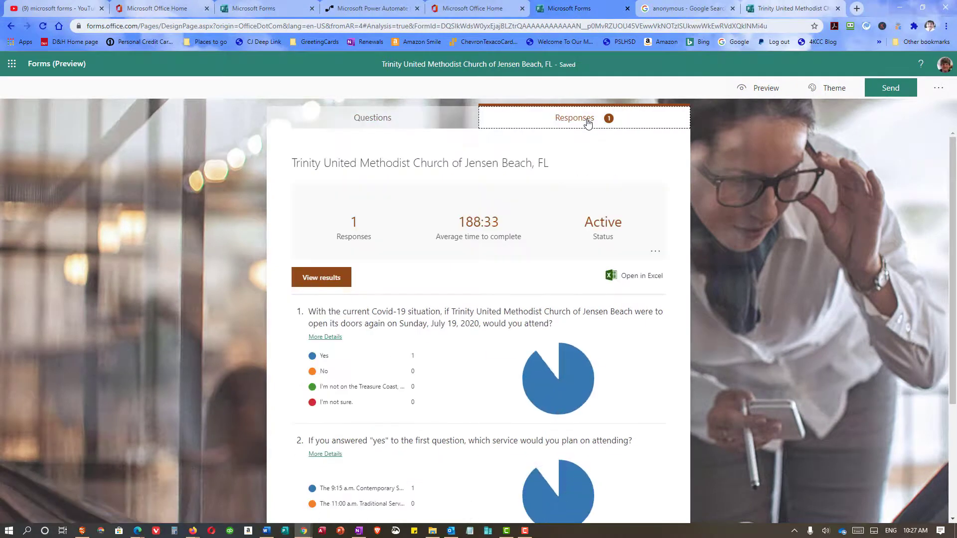
scroll(555, 247, down, 2)
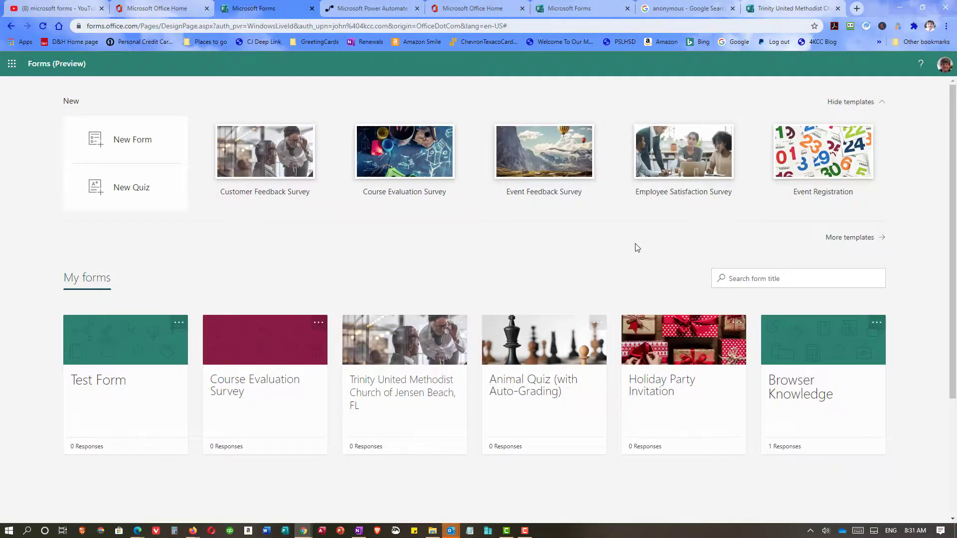
click(51, 66)
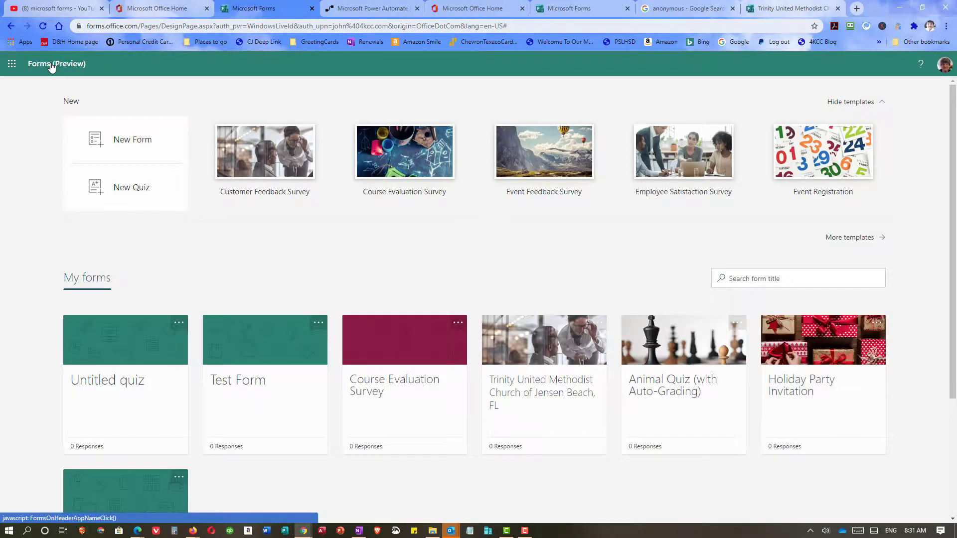